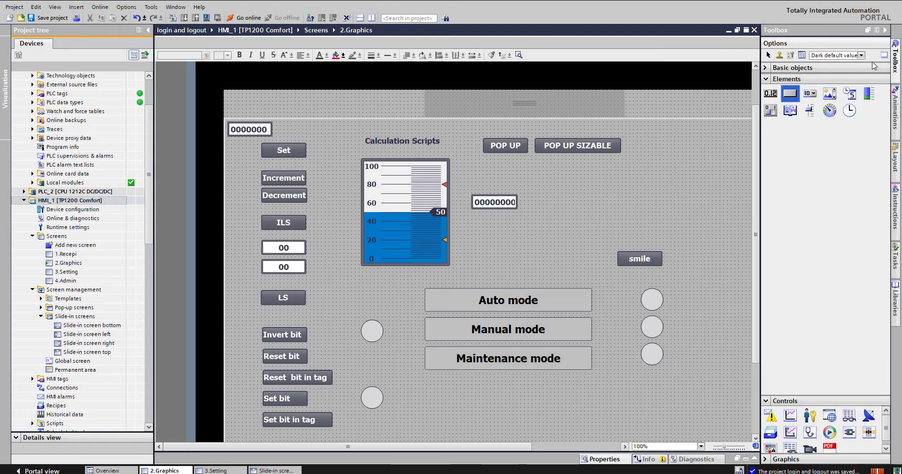
Step: Drop a new button labelled Text onto 2.Graphics, right of POP UP SIZABLE
{"action": "left_click", "coordinate": [676, 172]}
{"action": "left_click", "coordinate": [676, 173]}
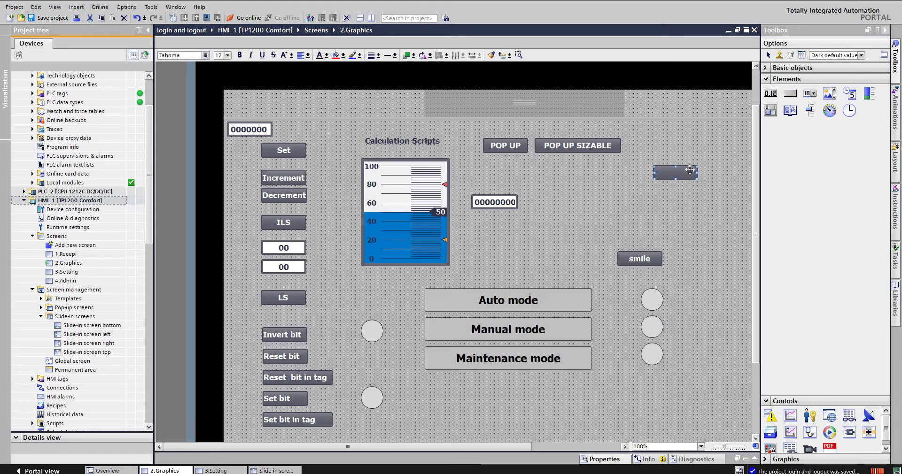
{"action": "double_click", "coordinate": [676, 173]}
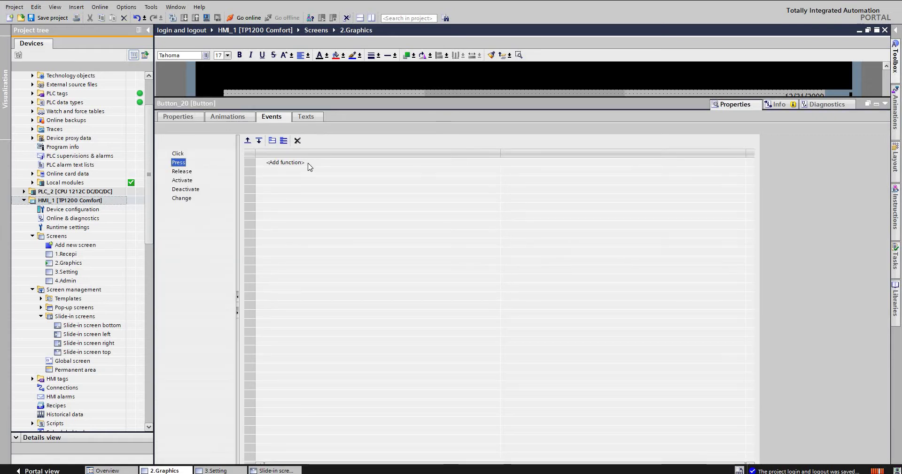
{"action": "left_click", "coordinate": [551, 163]}
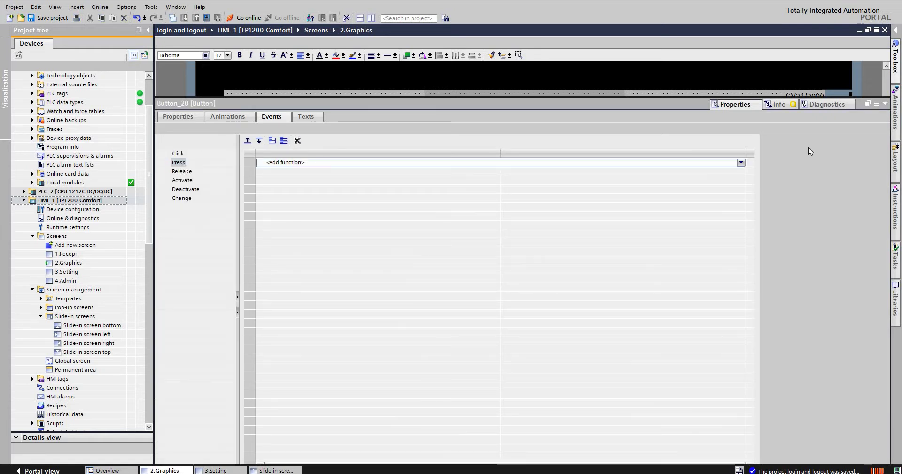
{"action": "left_click", "coordinate": [740, 162]}
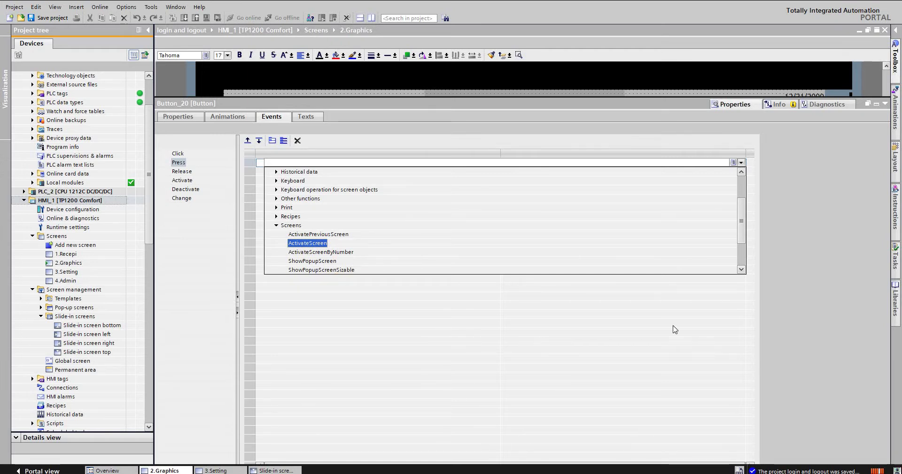
{"action": "left_click", "coordinate": [741, 269]}
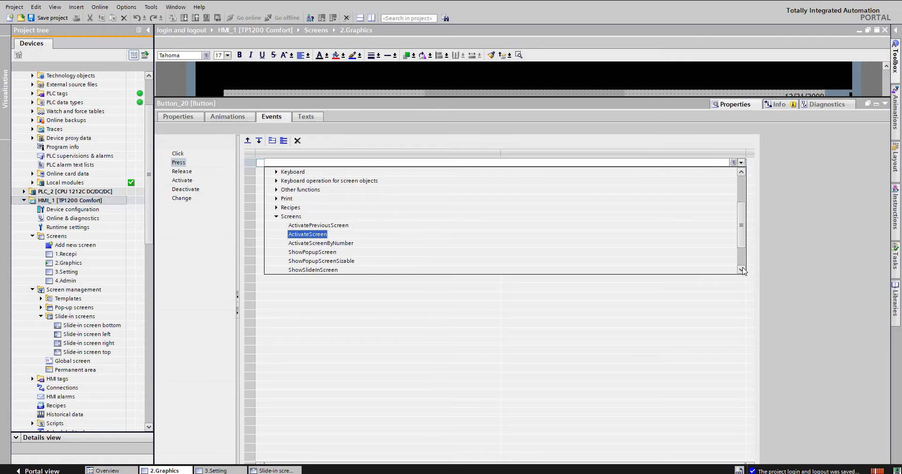
{"action": "left_click", "coordinate": [741, 269]}
{"action": "left_click", "coordinate": [741, 270]}
{"action": "left_click", "coordinate": [741, 270]}
{"action": "left_click", "coordinate": [741, 269]}
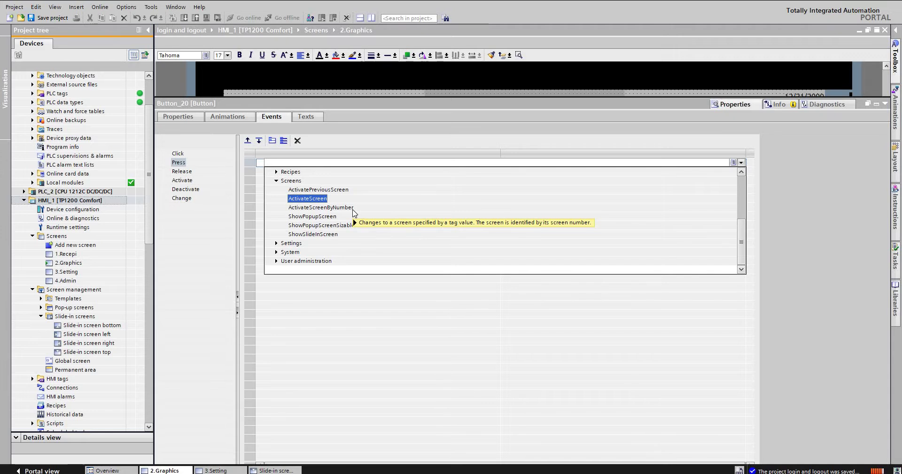
{"action": "mouse_move", "coordinate": [355, 214]}
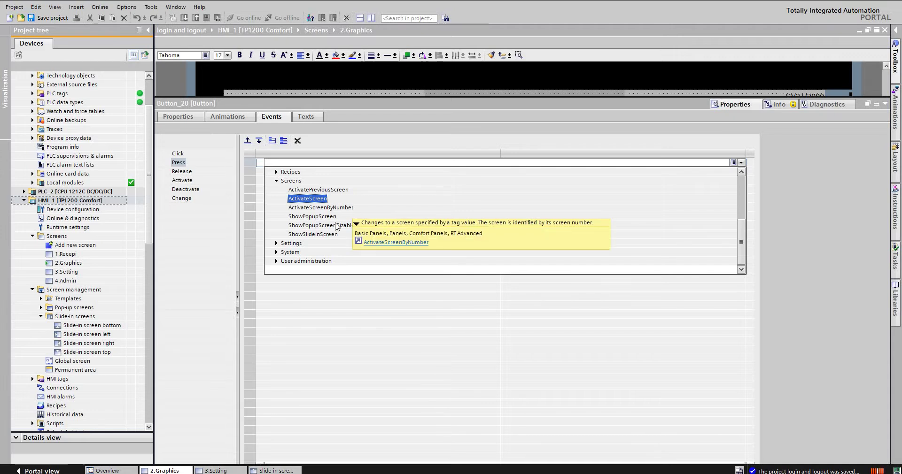
{"action": "left_click", "coordinate": [277, 181]}
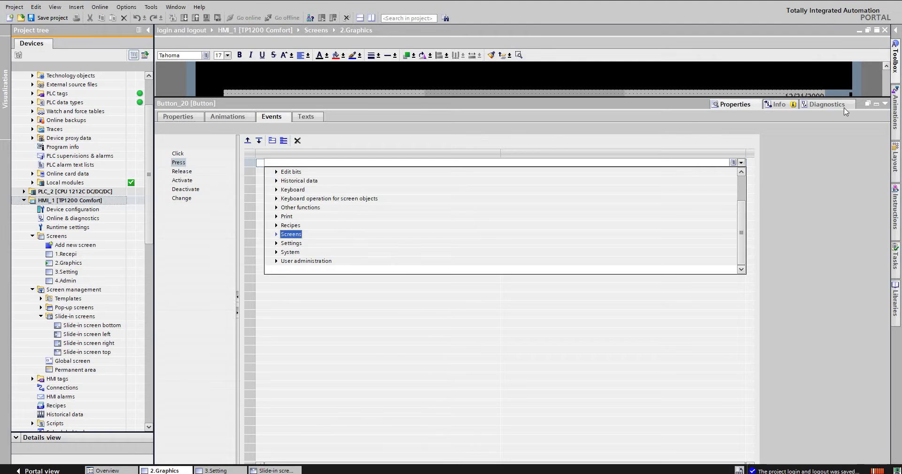
{"action": "left_click", "coordinate": [722, 145]}
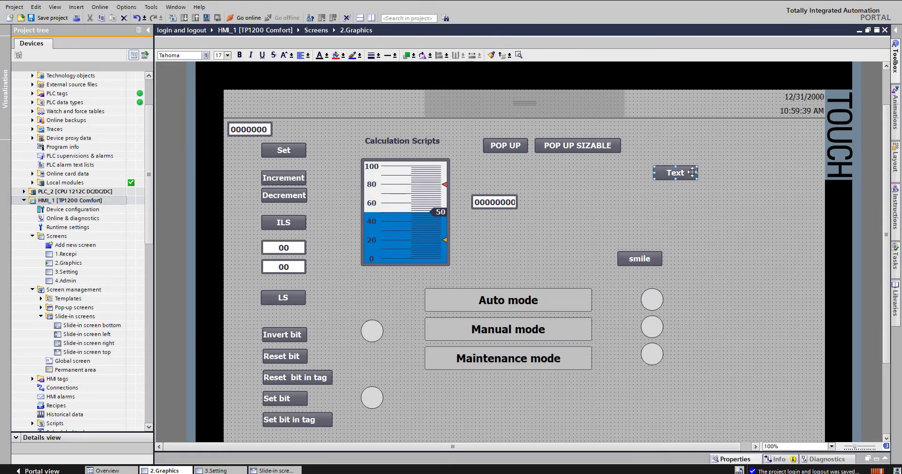
Step: Delete the Text button so only POP UP and POP UP SIZABLE remain on 2.Graphics
{"action": "key", "text": "Delete"}
{"action": "left_click", "coordinate": [522, 150]}
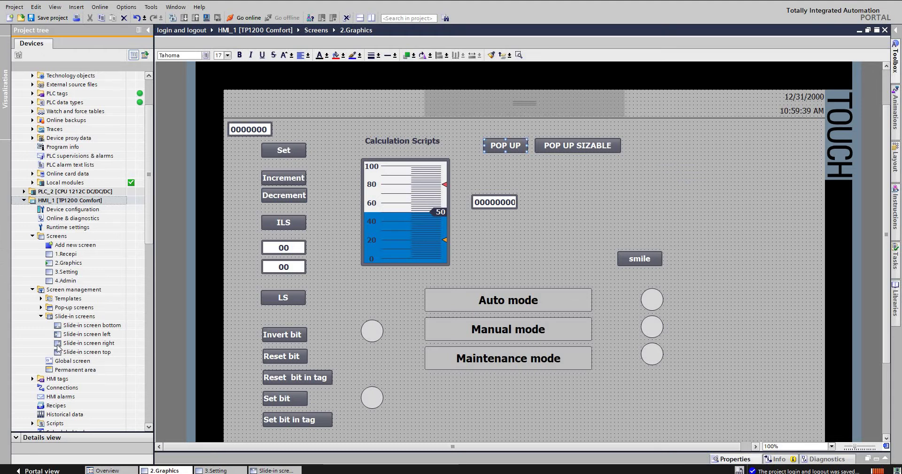
{"action": "left_click", "coordinate": [41, 317]}
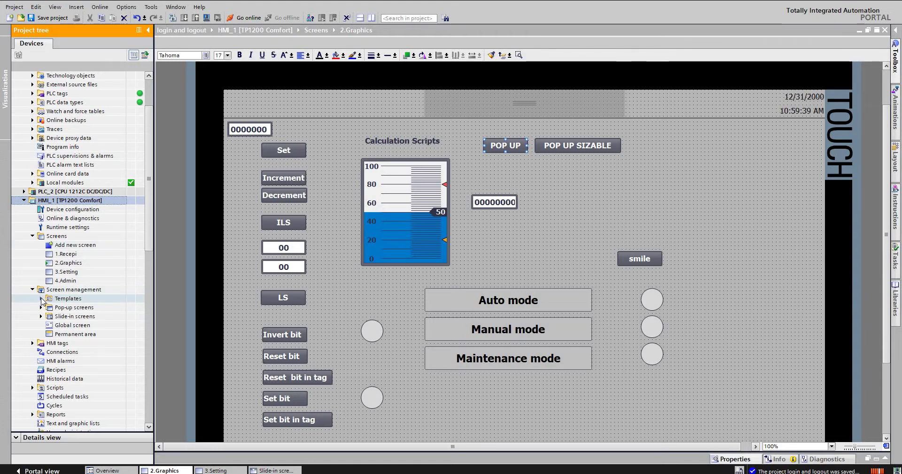
Step: Open the Calculation pop-up from Pop-up screens and select its X close button
{"action": "left_click", "coordinate": [41, 301]}
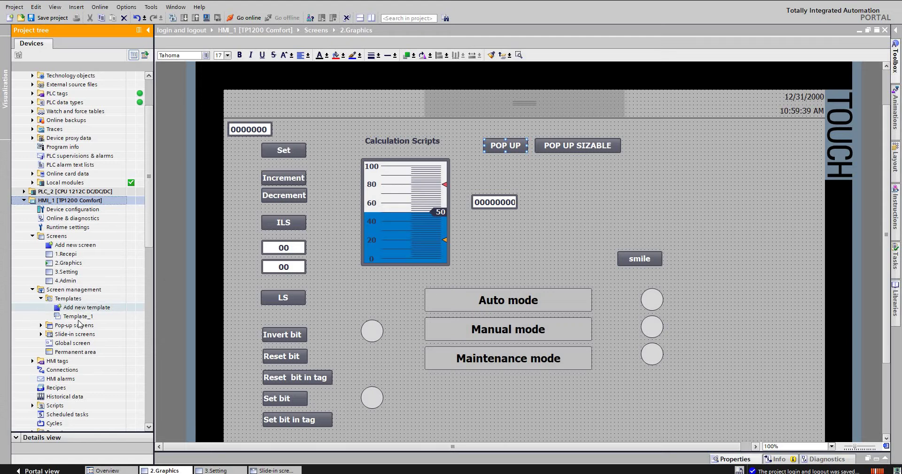
{"action": "left_click", "coordinate": [41, 299]}
{"action": "left_click", "coordinate": [41, 308]}
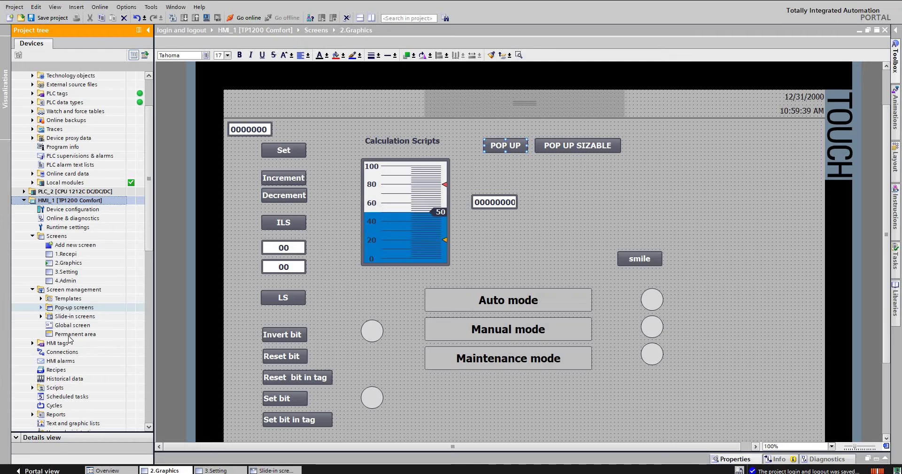
{"action": "double_click", "coordinate": [80, 328]}
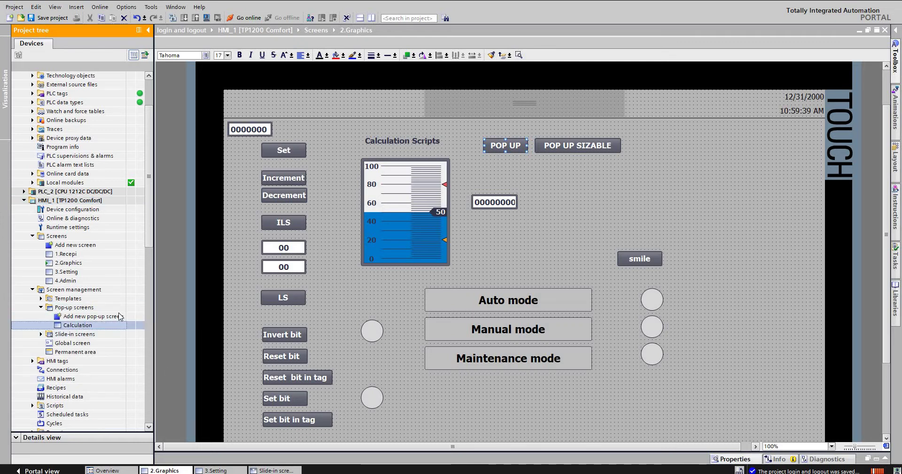
{"action": "left_click", "coordinate": [507, 252]}
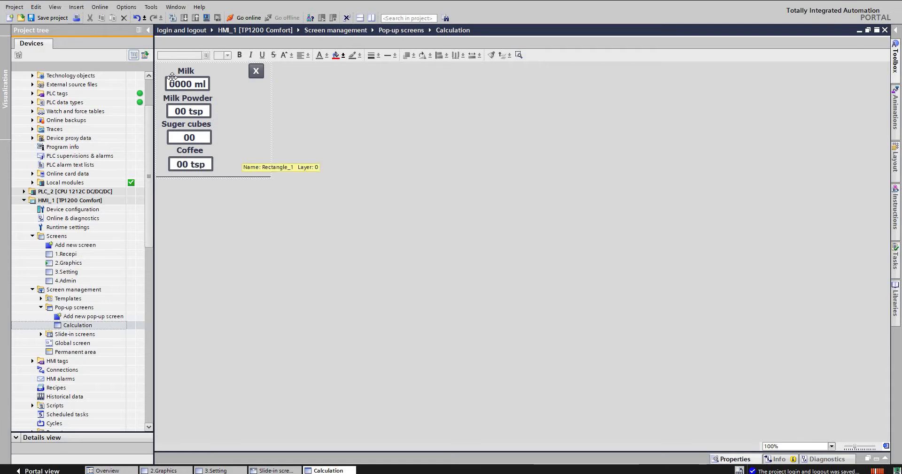
{"action": "left_click", "coordinate": [256, 70]}
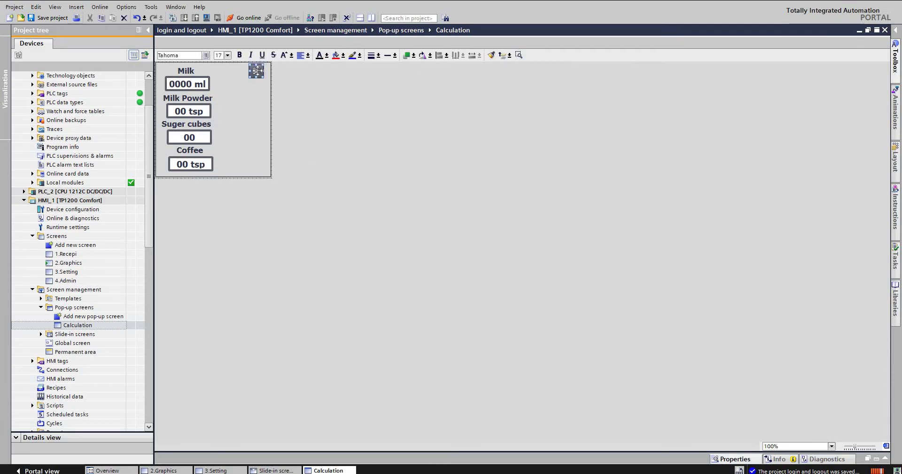
{"action": "double_click", "coordinate": [256, 70]}
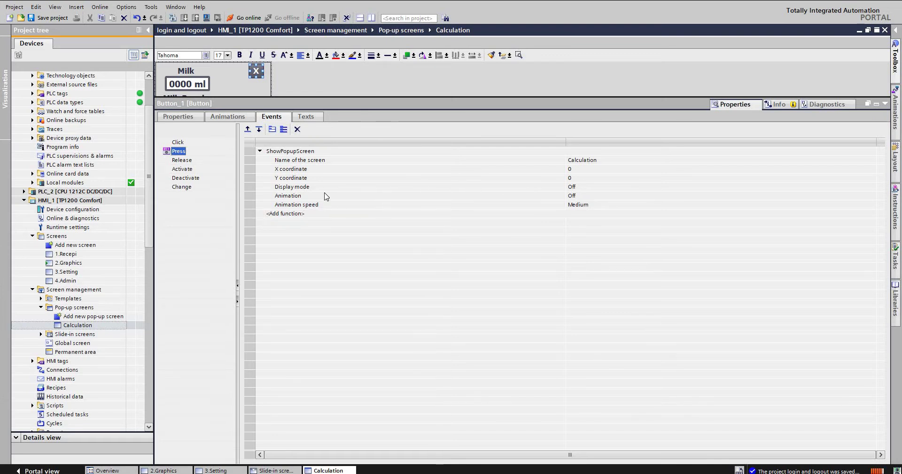
{"action": "left_click", "coordinate": [589, 190]}
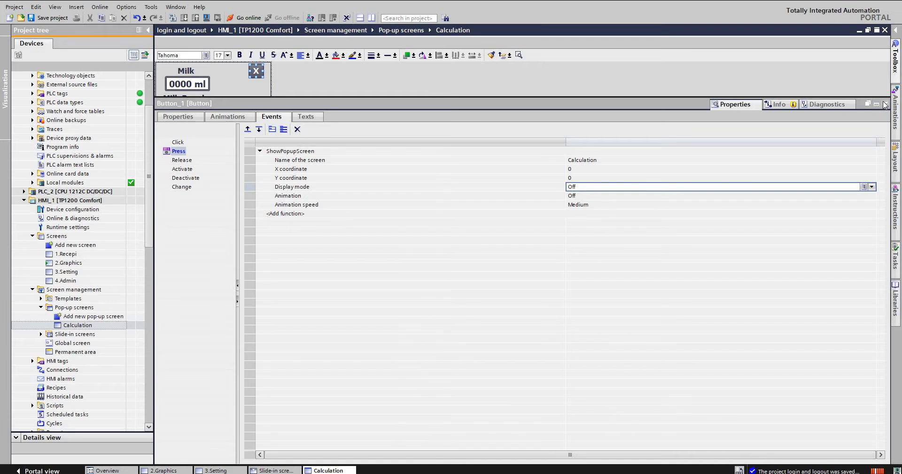
{"action": "left_click", "coordinate": [251, 77]}
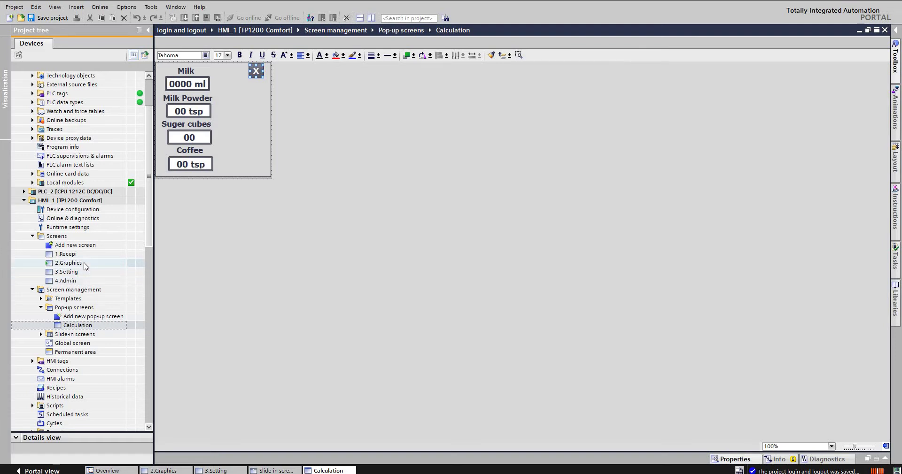
Step: Open 2.Graphics and bring up the POP UP button's Press event running ShowPopupScreen
{"action": "left_click", "coordinate": [109, 264]}
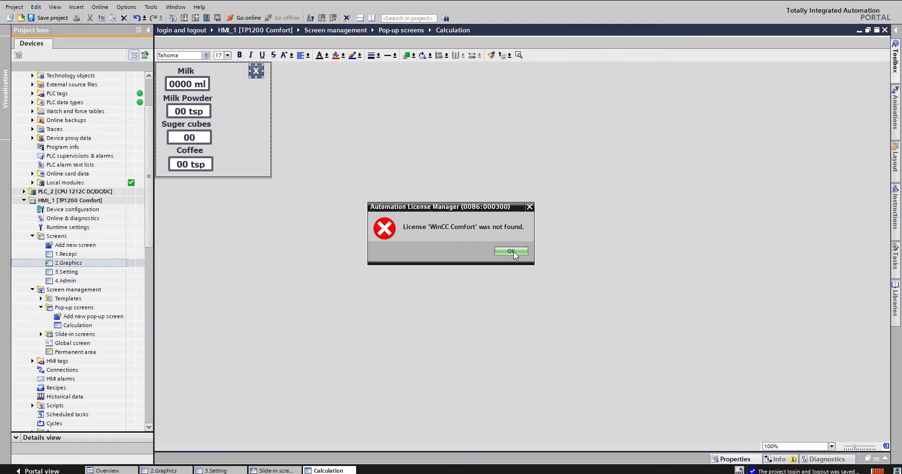
{"action": "left_click", "coordinate": [514, 252]}
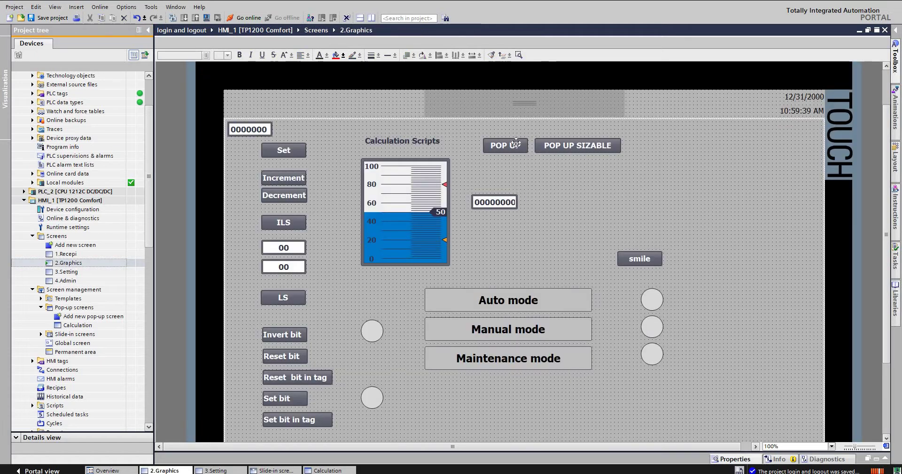
{"action": "left_click", "coordinate": [515, 143]}
{"action": "double_click", "coordinate": [515, 142]}
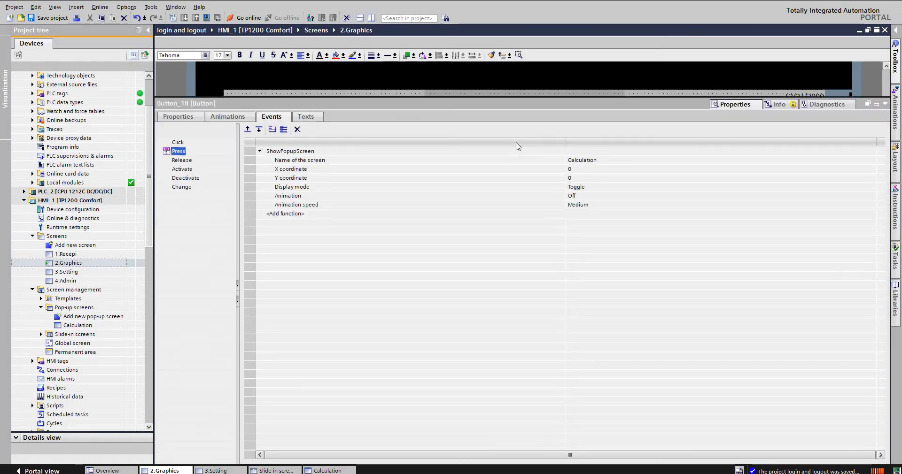
{"action": "left_click", "coordinate": [292, 152]}
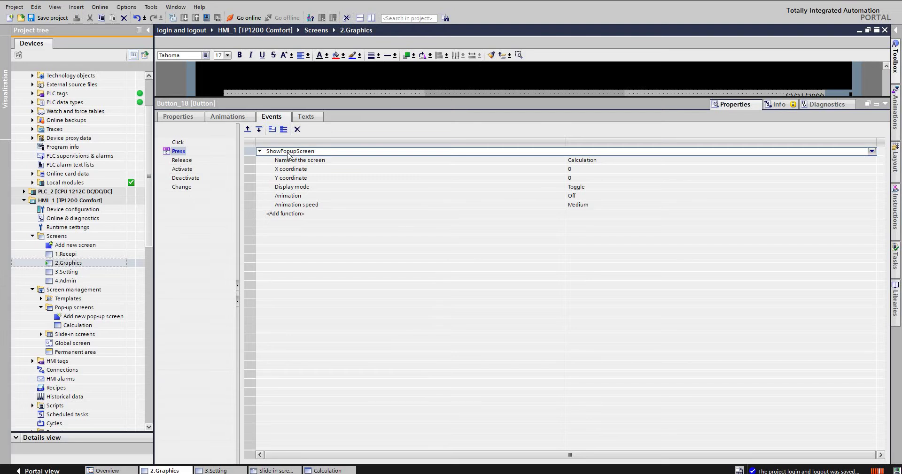
Step: Verify ShowPopupScreen opens Calculation at X/Y 0 in Toggle mode, then close the Inspector
{"action": "left_click", "coordinate": [319, 162]}
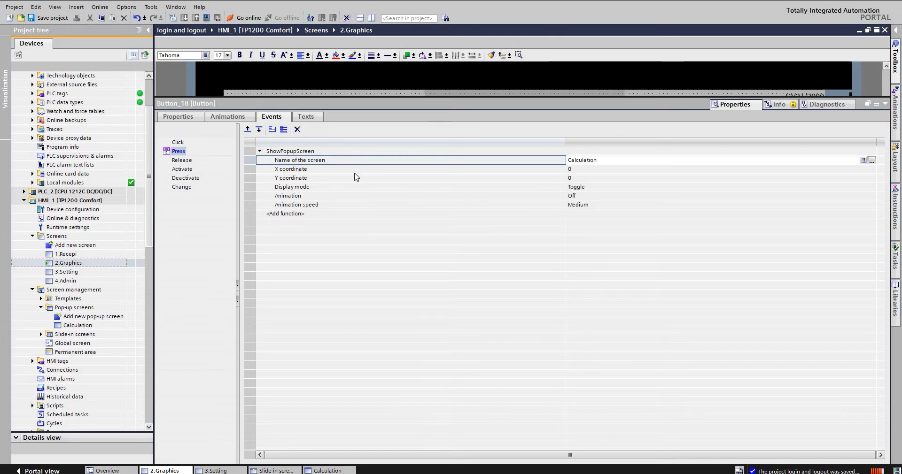
{"action": "left_click", "coordinate": [587, 170]}
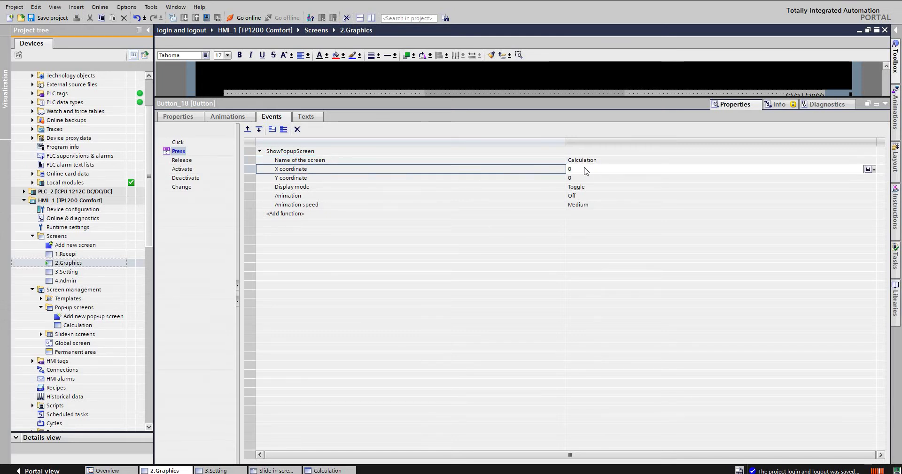
{"action": "left_click", "coordinate": [585, 171]}
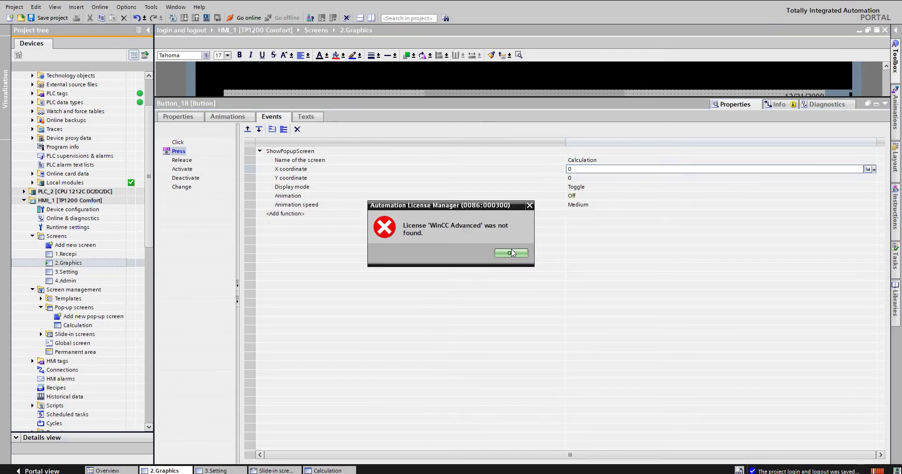
{"action": "left_click", "coordinate": [513, 252]}
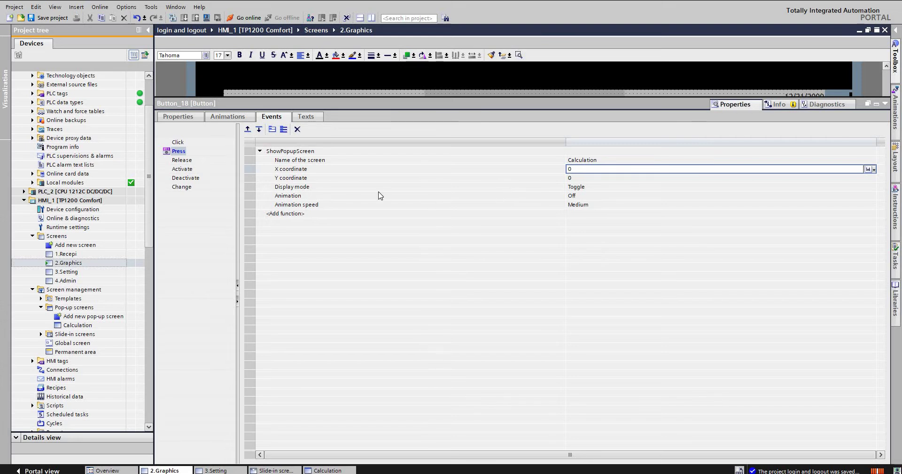
{"action": "left_click", "coordinate": [356, 188]}
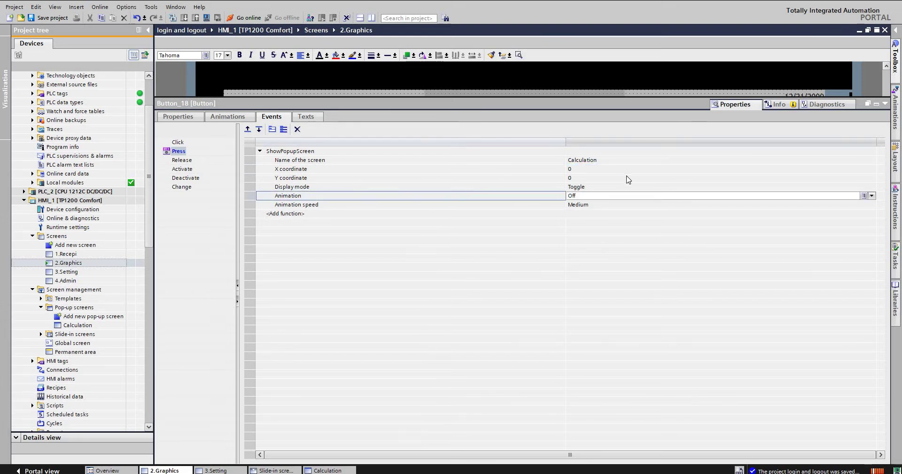
{"action": "left_click", "coordinate": [593, 188]}
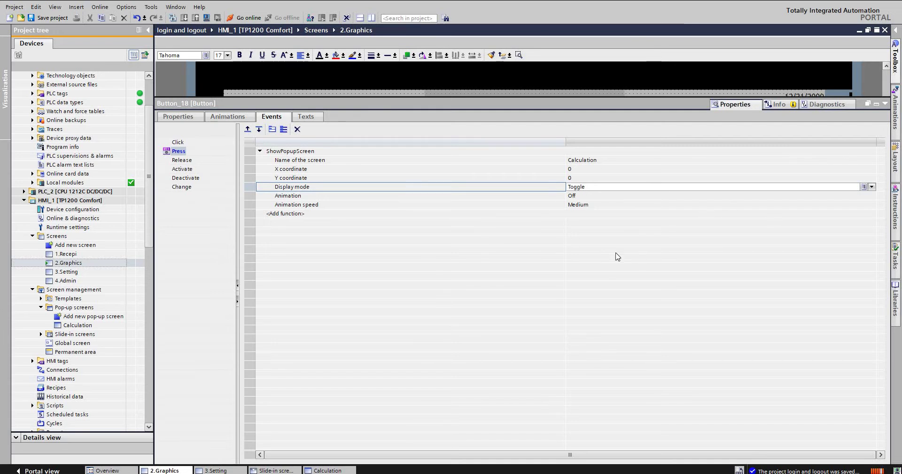
{"action": "left_click", "coordinate": [884, 104]}
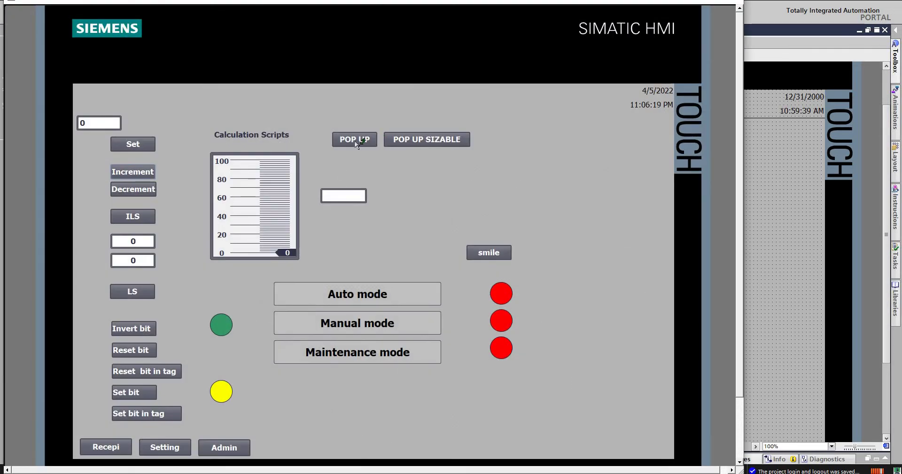
Step: Show and close the Calculation pop-up in runtime, then exit the simulator with Alt+F4
{"action": "left_click", "coordinate": [354, 140]}
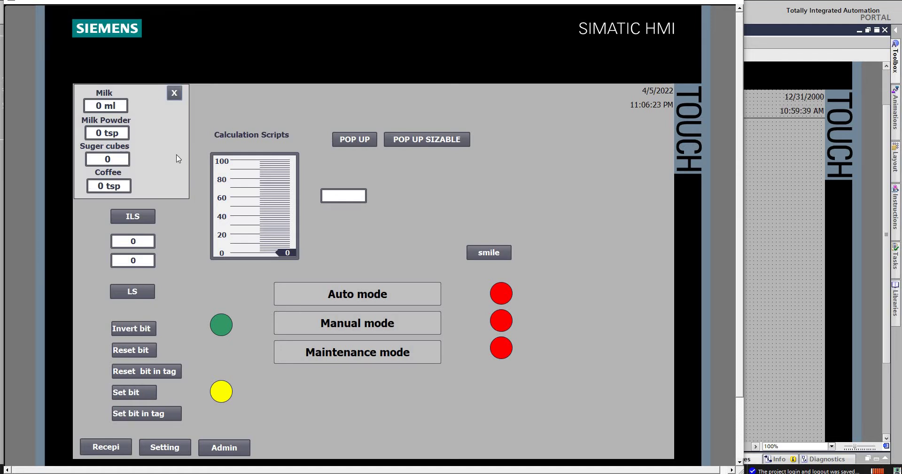
{"action": "left_click", "coordinate": [174, 94]}
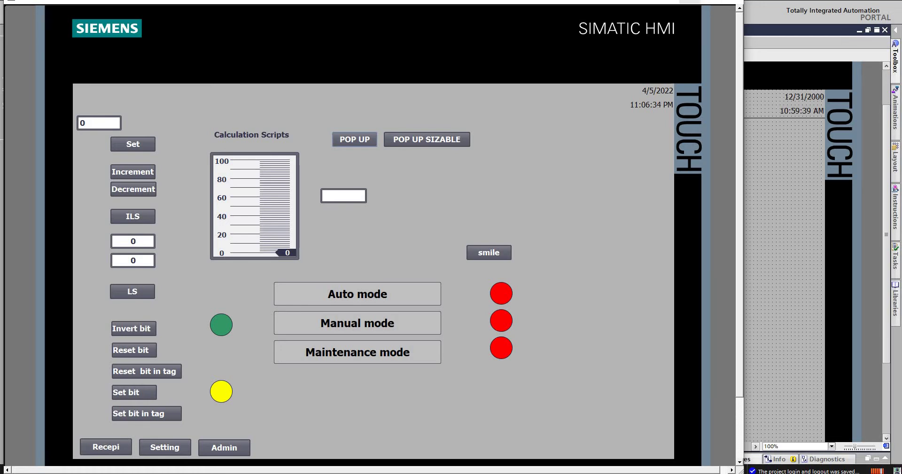
{"action": "key", "text": "alt+F4"}
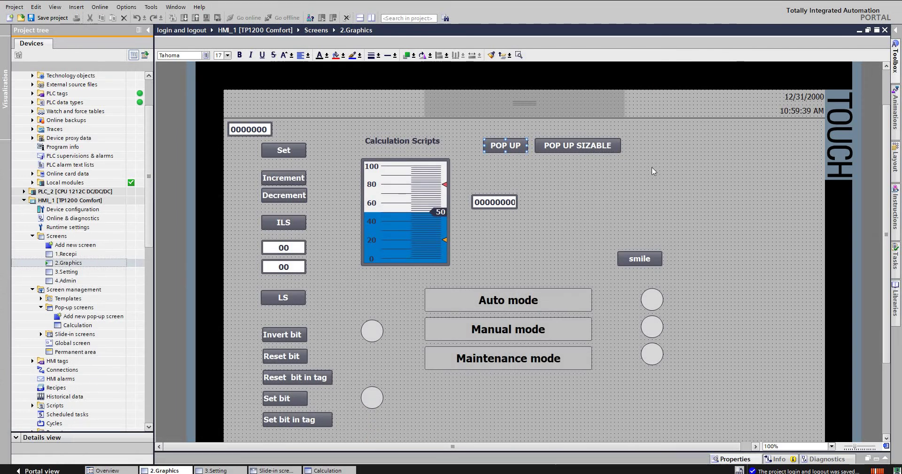
Step: Check POP UP SIZABLE's ShowPopupScreenSizable: Calculation at X 500, Y 200, sized 500×500
{"action": "left_click", "coordinate": [586, 146]}
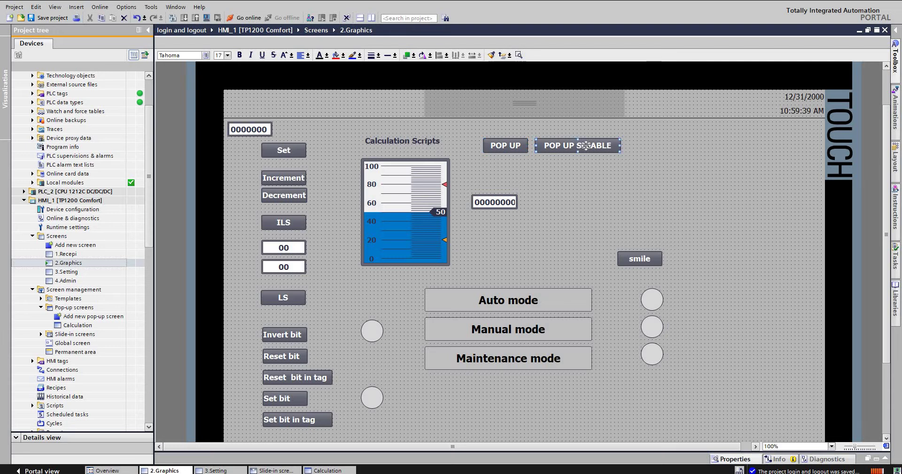
{"action": "double_click", "coordinate": [585, 146]}
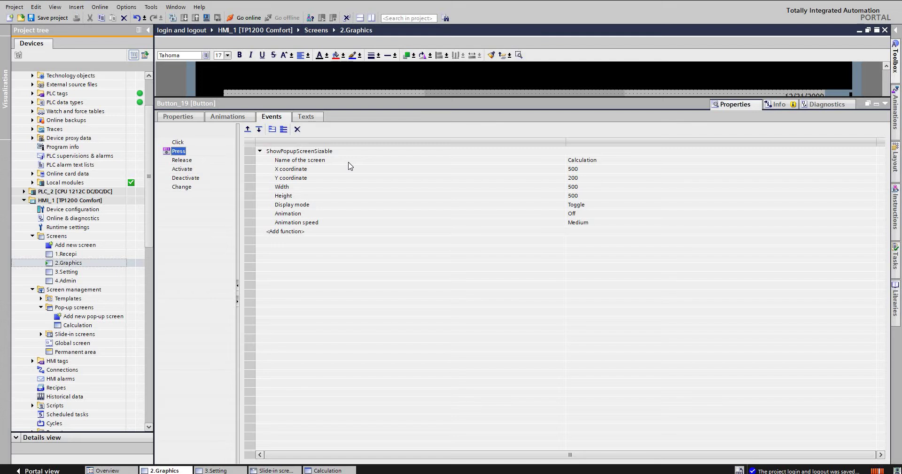
{"action": "left_click", "coordinate": [298, 189]}
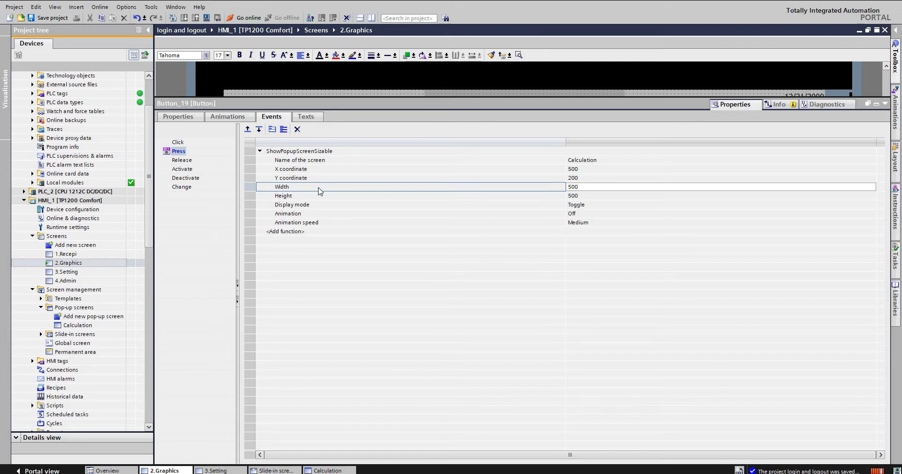
{"action": "left_click", "coordinate": [592, 171]}
{"action": "left_click", "coordinate": [584, 179]}
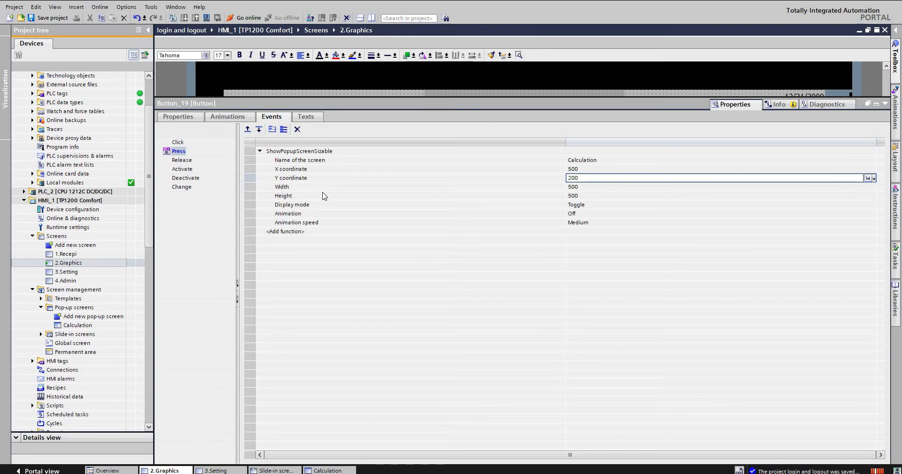
{"action": "key", "text": "Return"}
{"action": "key", "text": "Down"}
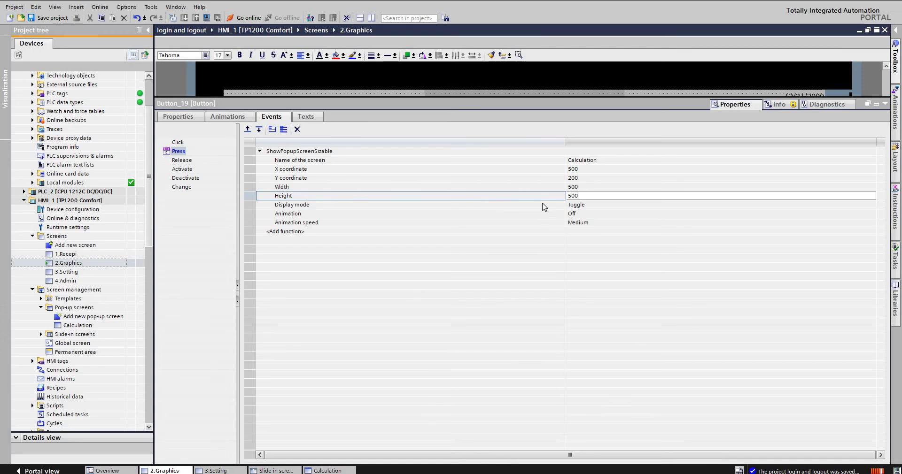
Step: Run the simulation, open the sizable Calculation pop-up mid-screen, close it, and exit runtime
{"action": "left_click", "coordinate": [885, 105]}
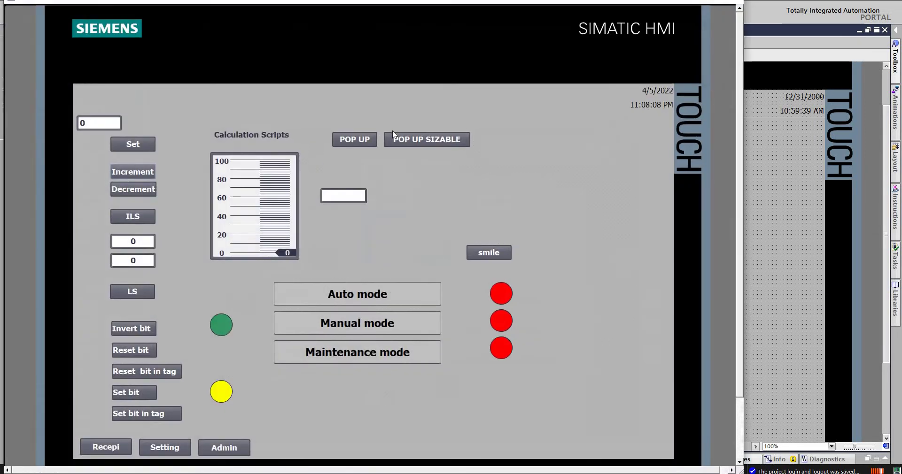
{"action": "left_click", "coordinate": [425, 144]}
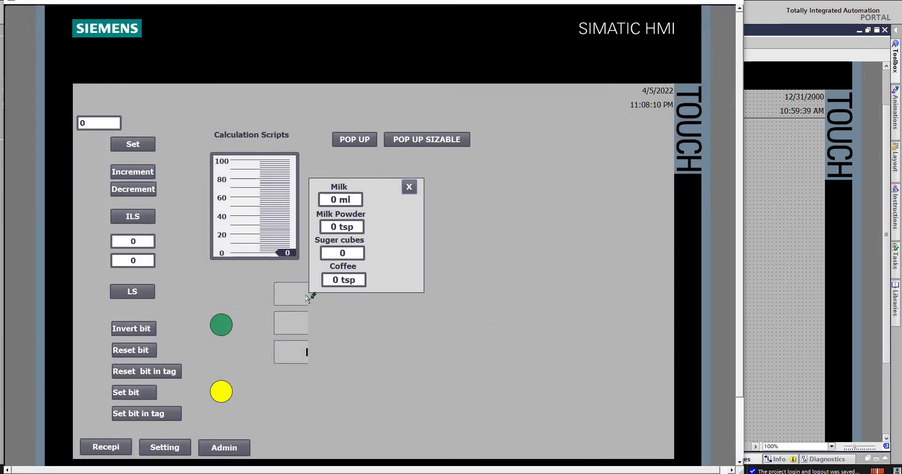
{"action": "left_click", "coordinate": [409, 190]}
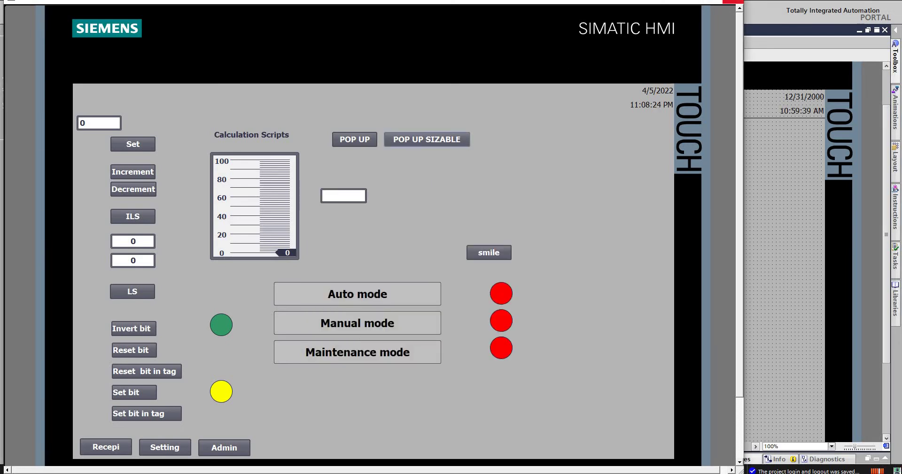
{"action": "left_click", "coordinate": [733, 2]}
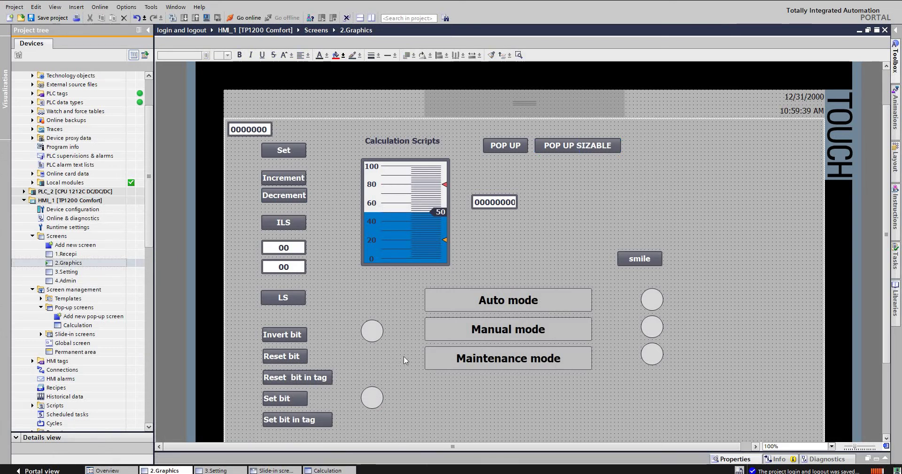
Step: Open the 3.Setting screen, dismissing the missing-licence error
{"action": "scroll", "coordinate": [323, 378], "scroll_direction": "down", "scroll_amount": 3}
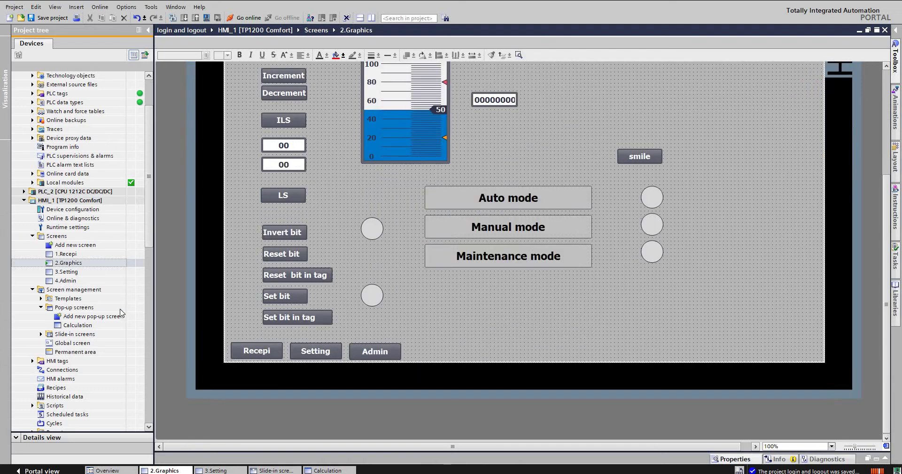
{"action": "double_click", "coordinate": [66, 272]}
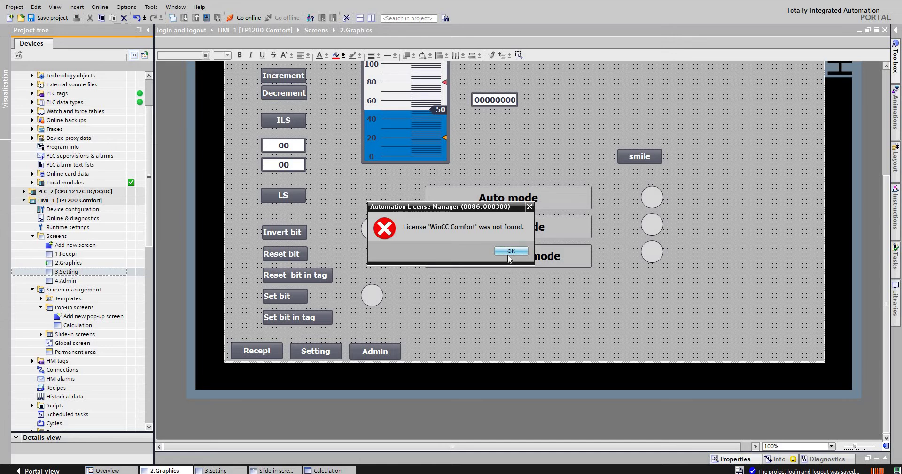
{"action": "left_click", "coordinate": [510, 252]}
{"action": "scroll", "coordinate": [509, 141], "scroll_direction": "down", "scroll_amount": 3}
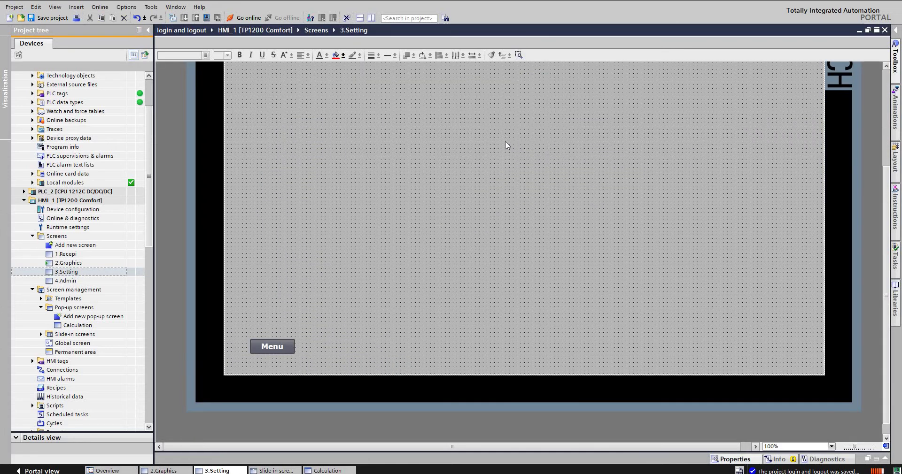
{"action": "scroll", "coordinate": [503, 134], "scroll_direction": "up", "scroll_amount": 2}
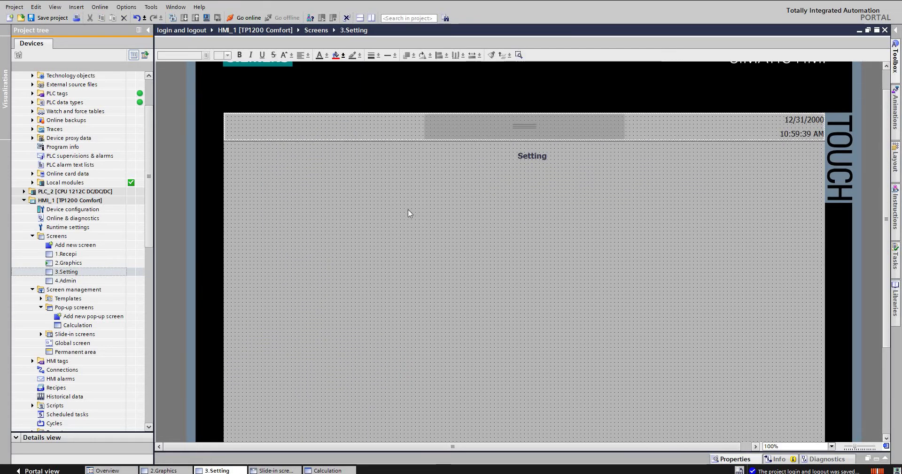
{"action": "scroll", "coordinate": [320, 347], "scroll_direction": "down", "scroll_amount": 3}
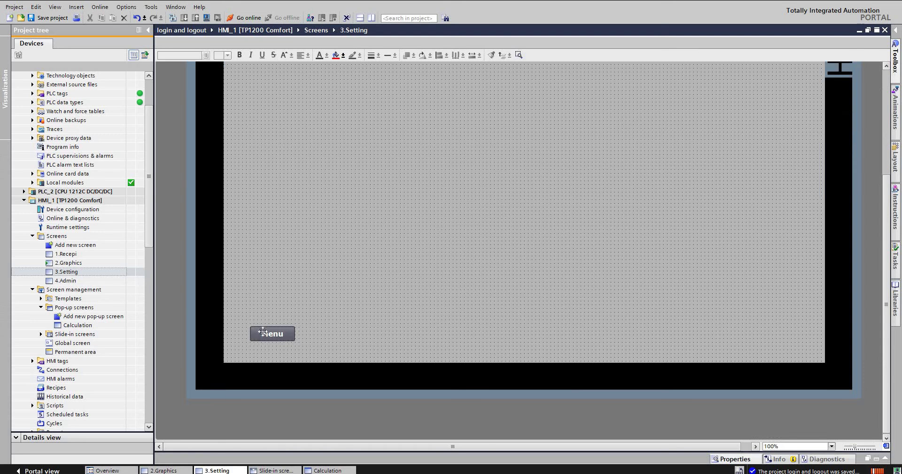
Step: Assign ShowSlideInScreen to the Menu button's Press event
{"action": "left_click", "coordinate": [263, 332]}
{"action": "double_click", "coordinate": [263, 332]}
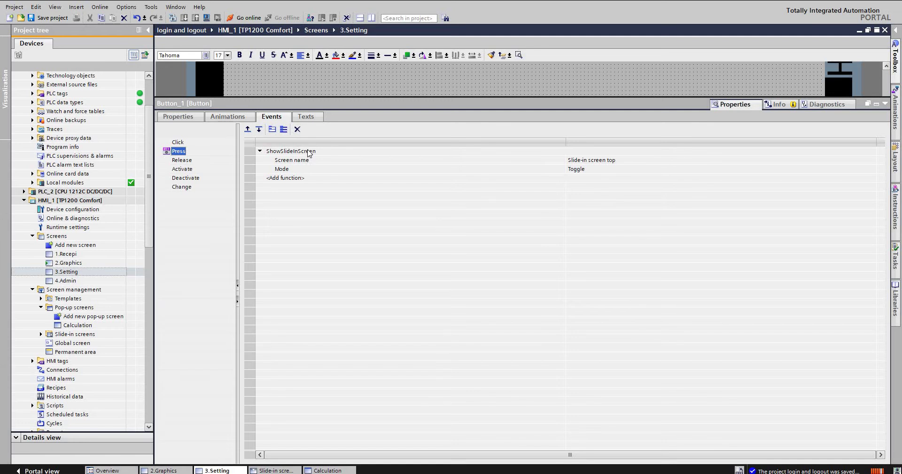
{"action": "left_click", "coordinate": [854, 151]}
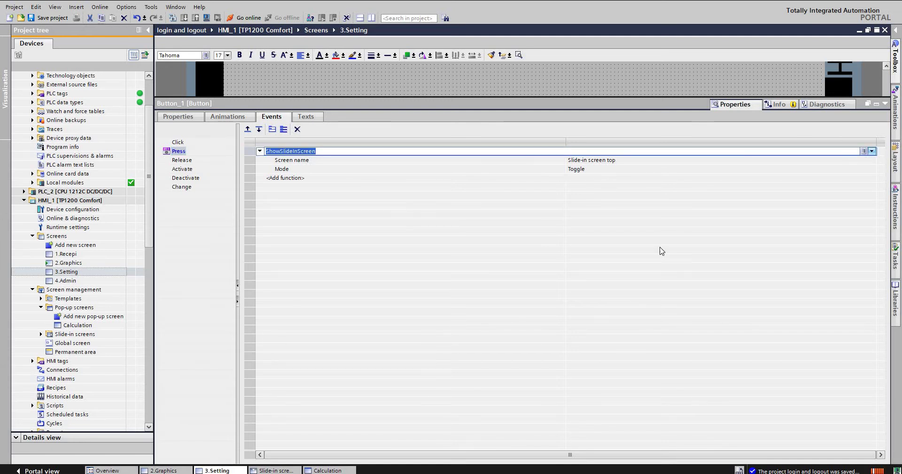
{"action": "left_click", "coordinate": [871, 152]}
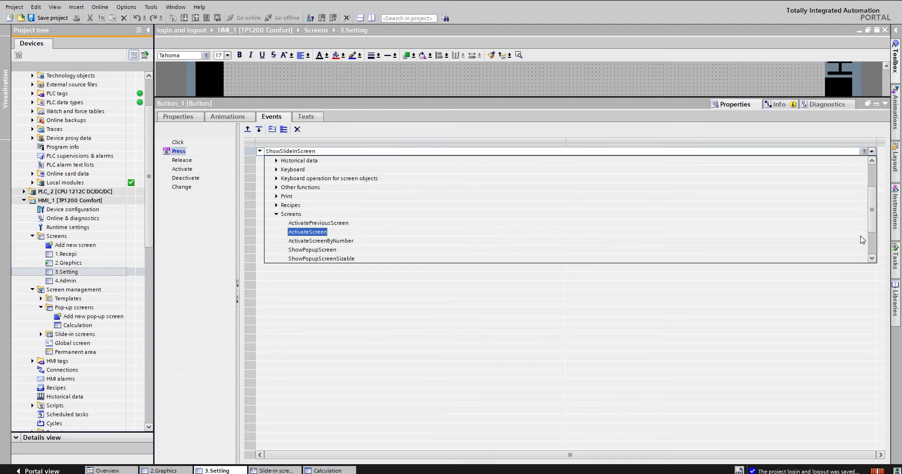
{"action": "left_click", "coordinate": [871, 259]}
{"action": "left_click", "coordinate": [871, 259]}
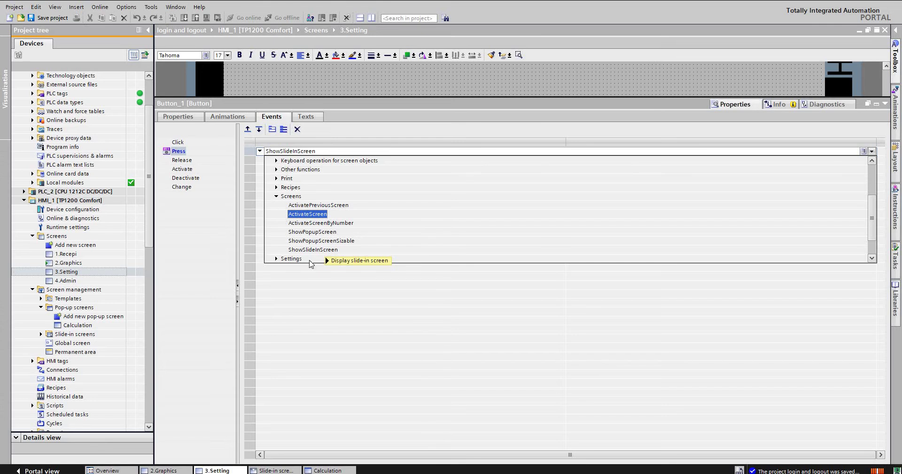
{"action": "left_click", "coordinate": [877, 104]}
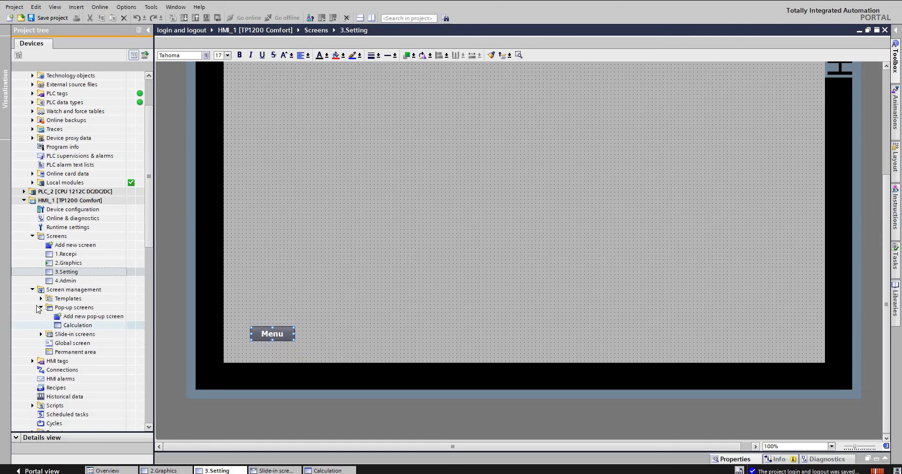
Step: Open Slide-in screen top with its Graphics button and view its general properties
{"action": "left_click", "coordinate": [68, 313]}
{"action": "double_click", "coordinate": [68, 309]}
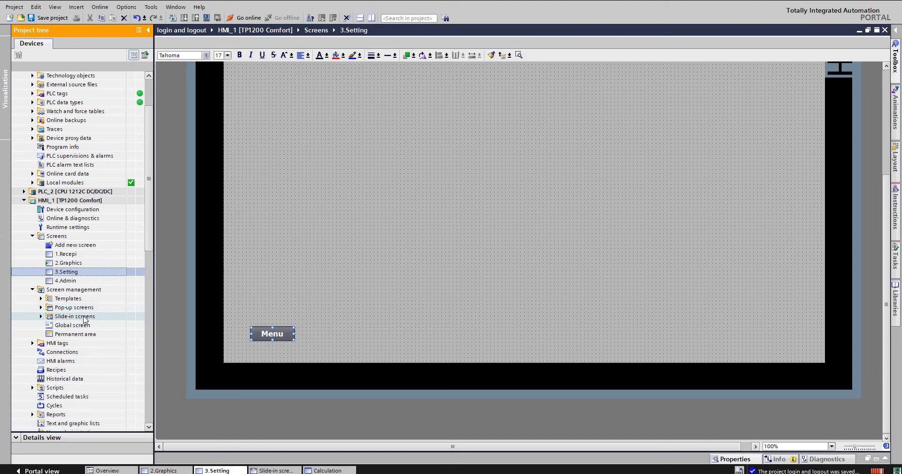
{"action": "left_click", "coordinate": [41, 317]}
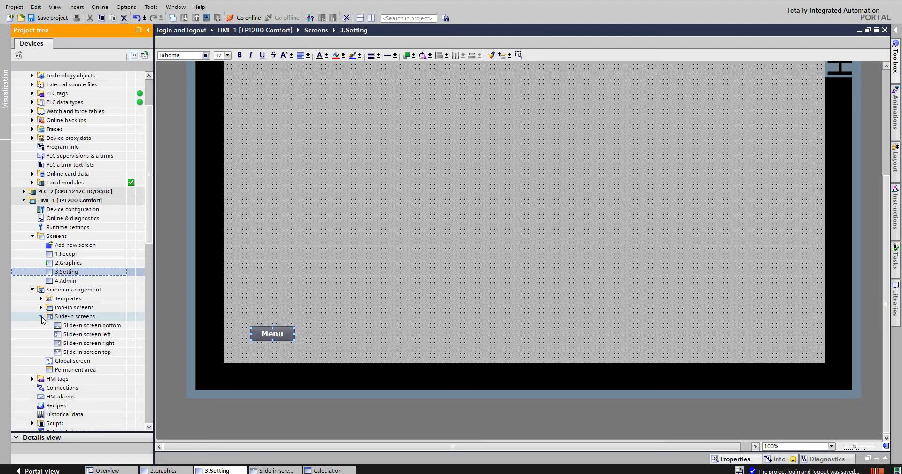
{"action": "left_click", "coordinate": [89, 352]}
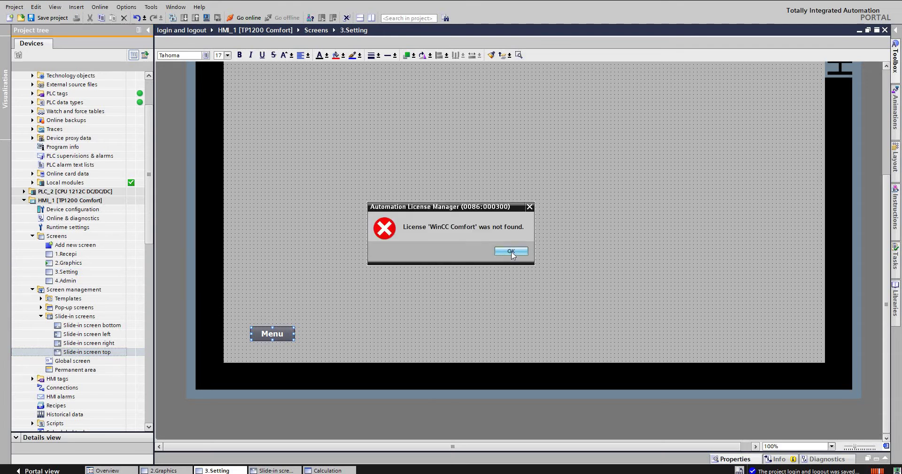
{"action": "left_click", "coordinate": [511, 252]}
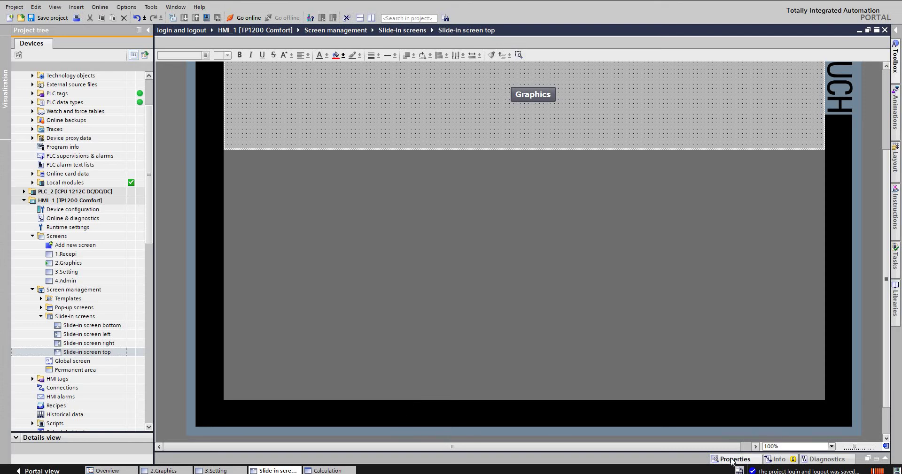
{"action": "double_click", "coordinate": [469, 295]}
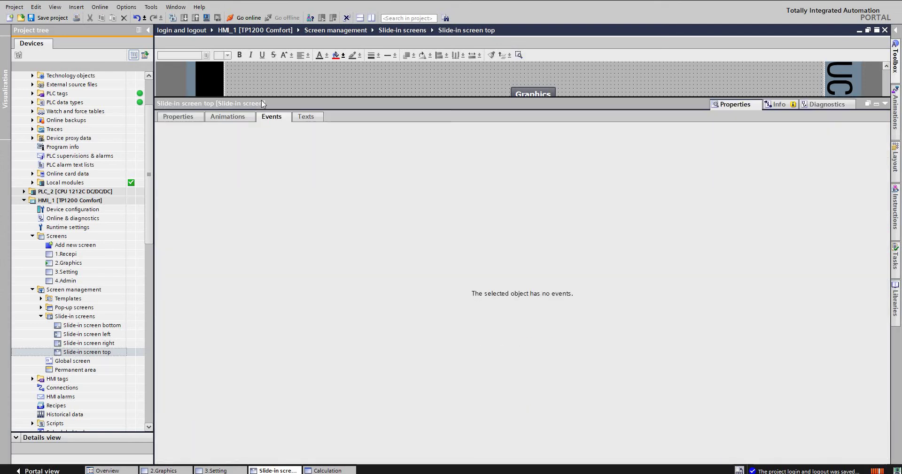
{"action": "left_click", "coordinate": [186, 121]}
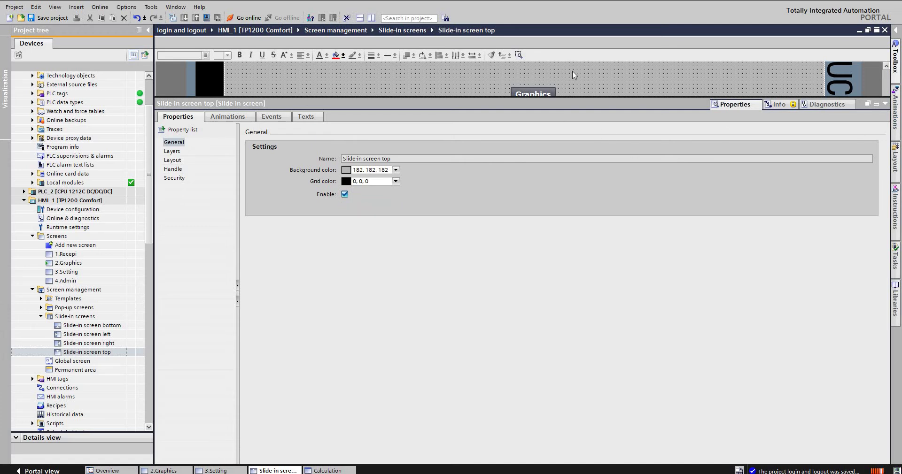
Step: Return to 3.Setting and show the Menu button's Events
{"action": "left_click", "coordinate": [886, 104]}
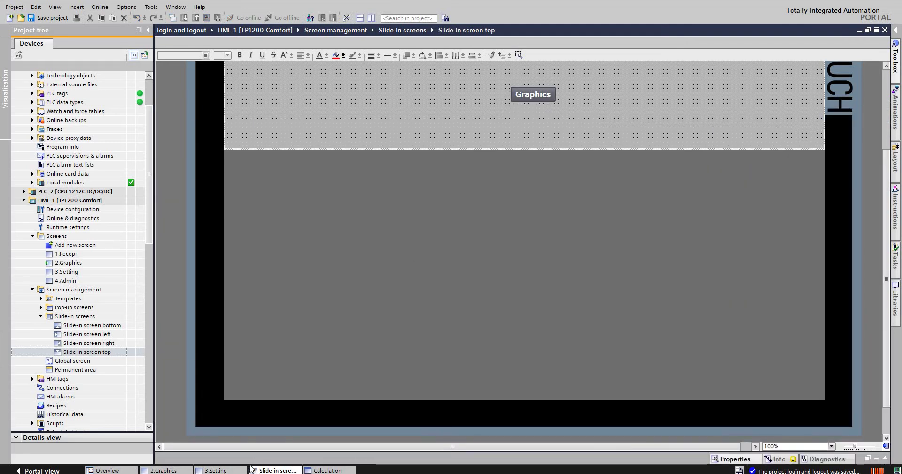
{"action": "left_click", "coordinate": [220, 471]}
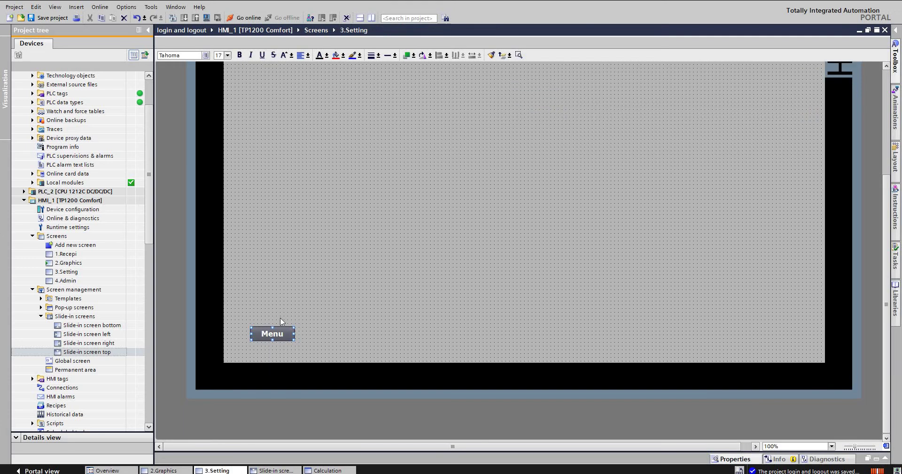
{"action": "double_click", "coordinate": [265, 334]}
{"action": "left_click", "coordinate": [286, 119]}
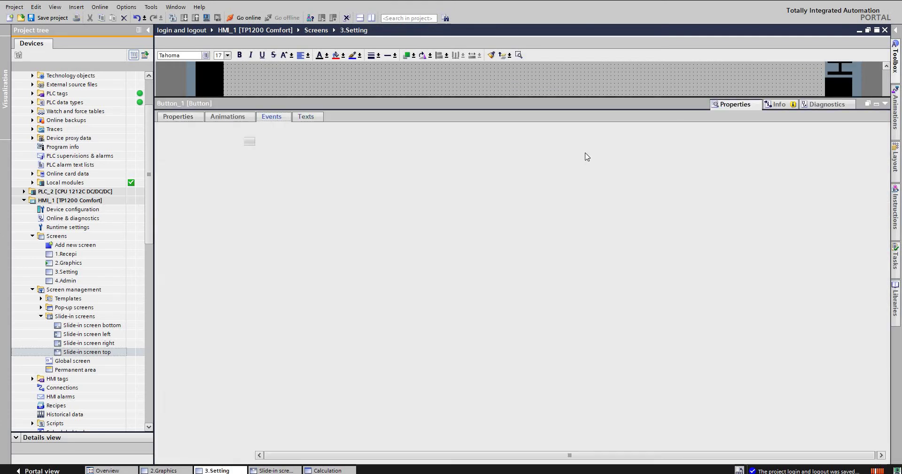
Step: Set the Menu button's ShowSlideInScreen screen name to Slide-in screen top in Toggle mode
{"action": "left_click", "coordinate": [609, 162]}
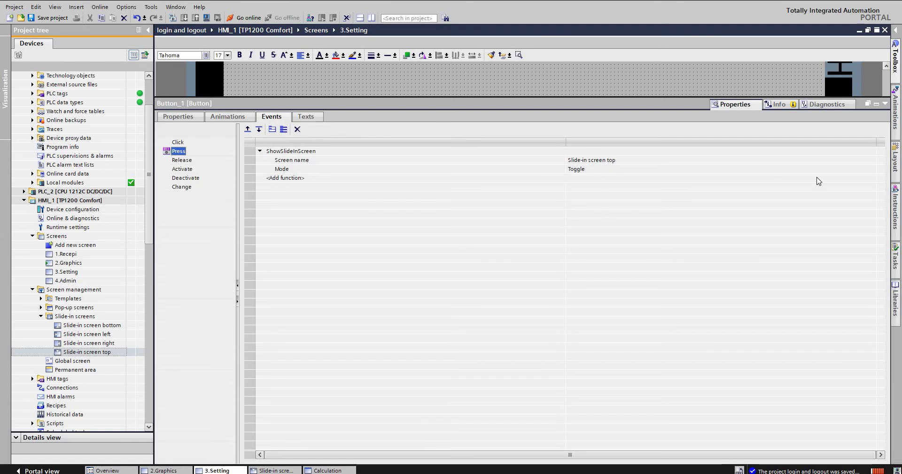
{"action": "left_click", "coordinate": [871, 161]}
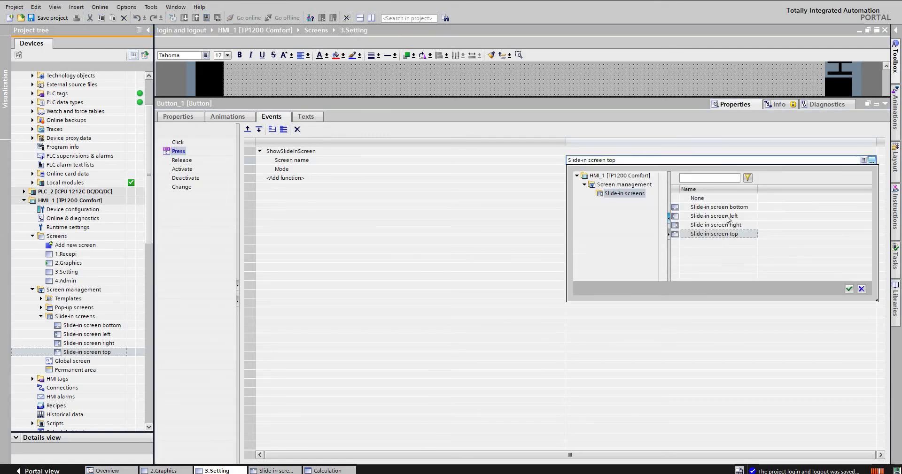
{"action": "double_click", "coordinate": [719, 233]}
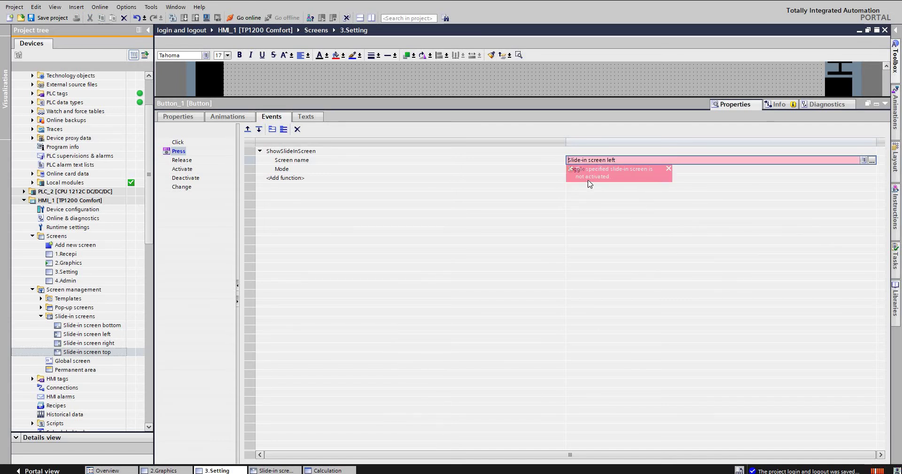
{"action": "left_click", "coordinate": [871, 161]}
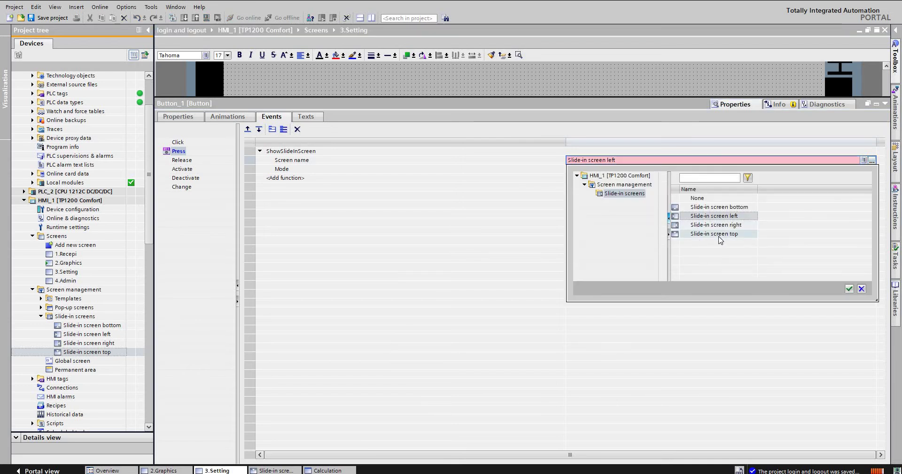
{"action": "left_click", "coordinate": [721, 239]}
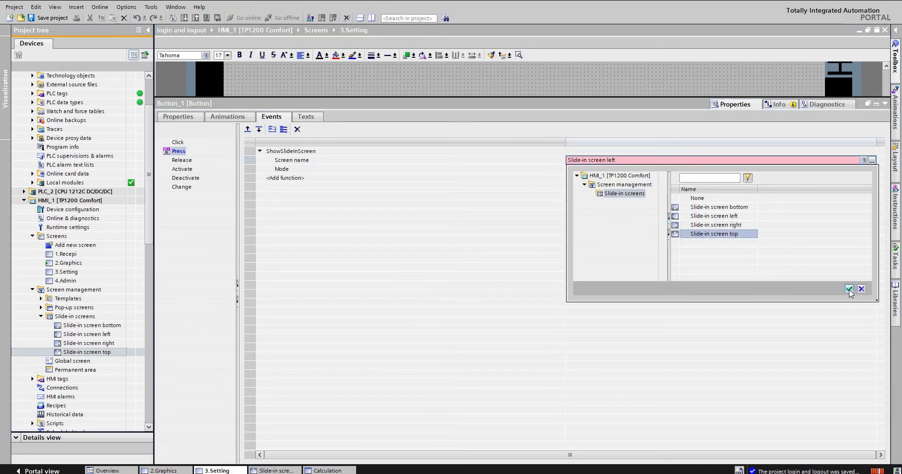
{"action": "left_click", "coordinate": [849, 289]}
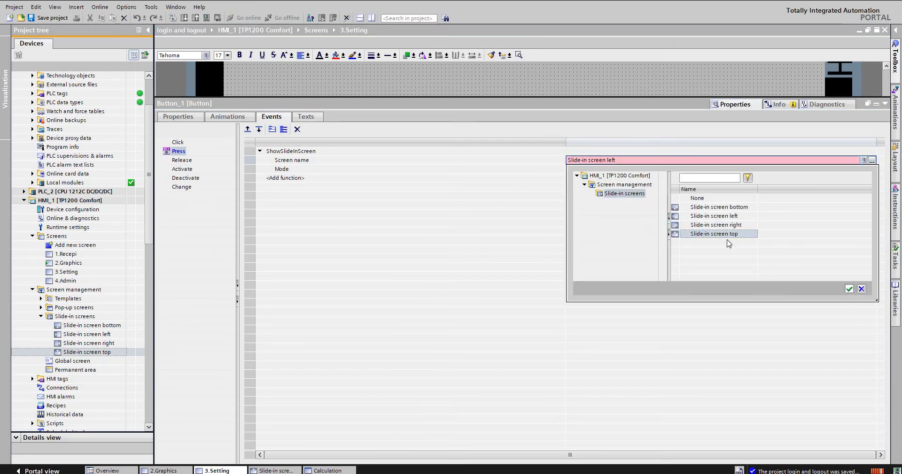
{"action": "left_click", "coordinate": [886, 104]}
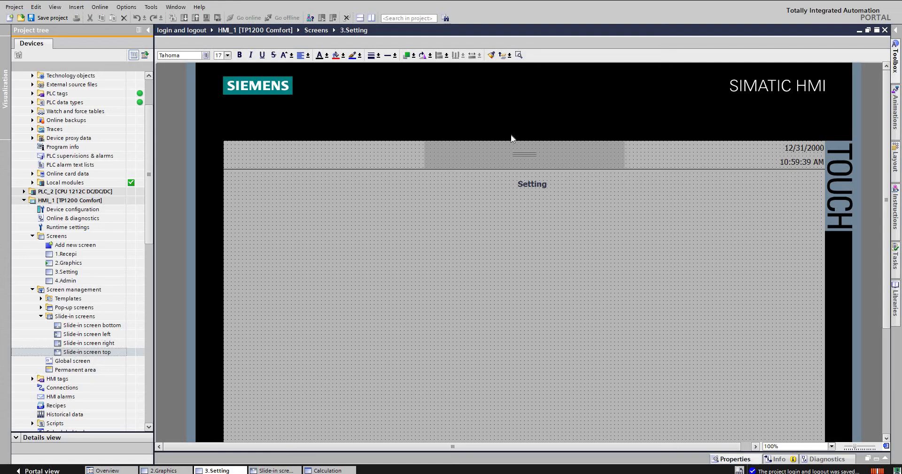
Step: Confirm the slide-in's Graphics button press event activates 2.Graphics, then return to the running simulation
{"action": "scroll", "coordinate": [542, 191], "scroll_direction": "up", "scroll_amount": 3}
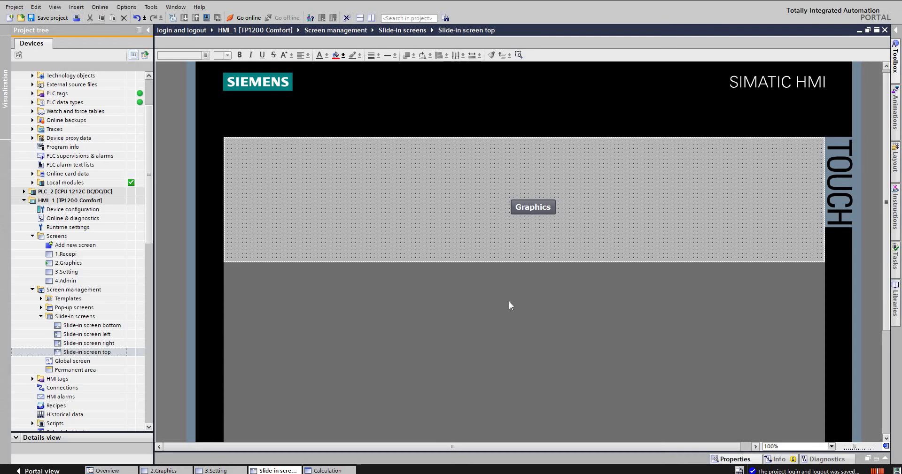
{"action": "left_click", "coordinate": [539, 213]}
{"action": "double_click", "coordinate": [539, 213]}
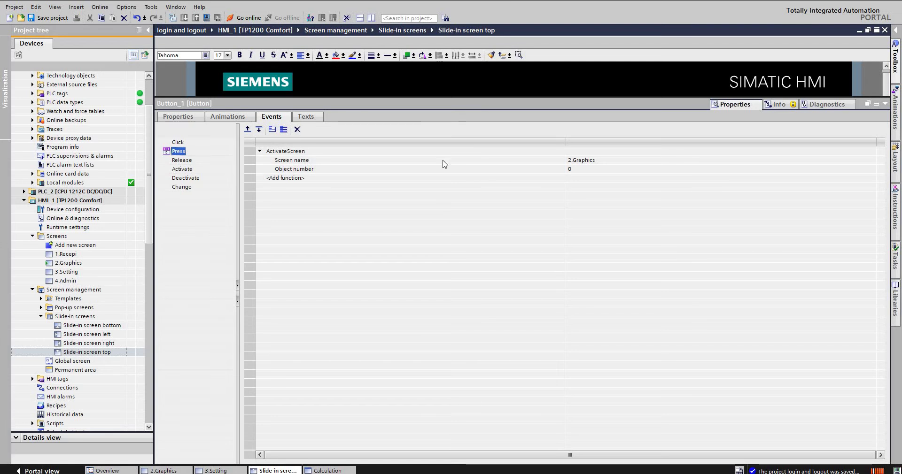
{"action": "left_click", "coordinate": [884, 104]}
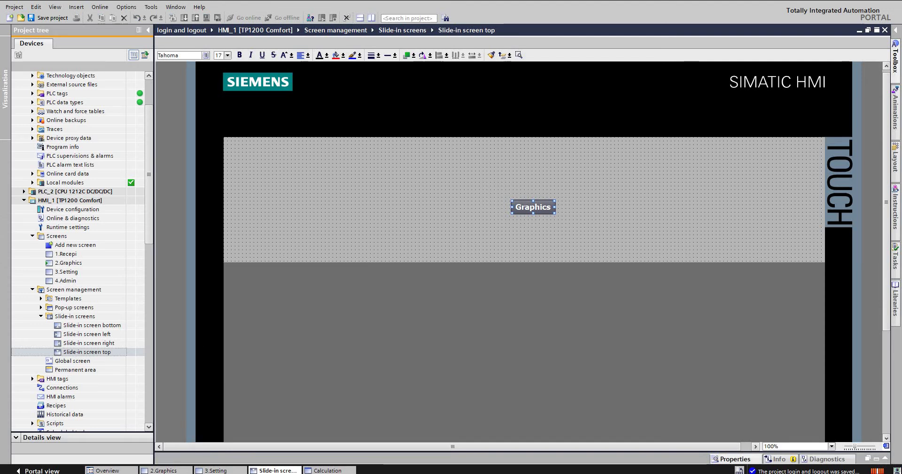
{"action": "left_click", "coordinate": [120, 430]}
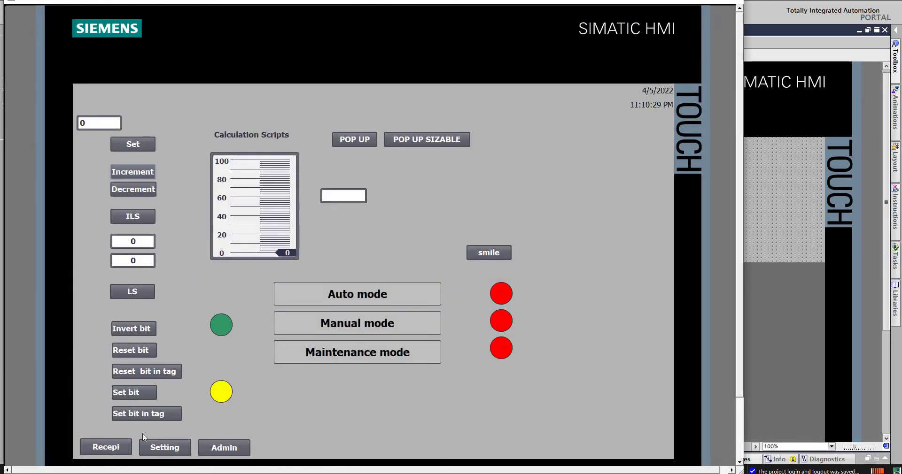
Step: In runtime, go to Setting, slide in the top Menu panel, dismiss the tag message, and jump to Graphics
{"action": "left_click", "coordinate": [166, 454]}
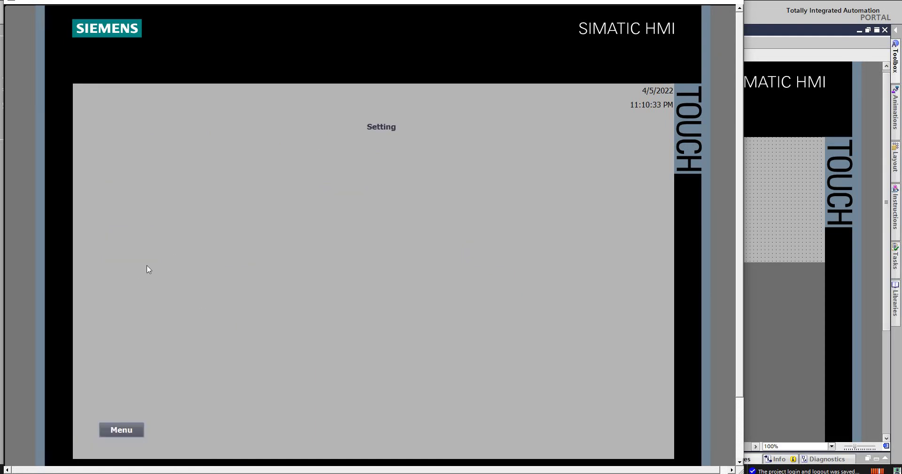
{"action": "left_click", "coordinate": [119, 431]}
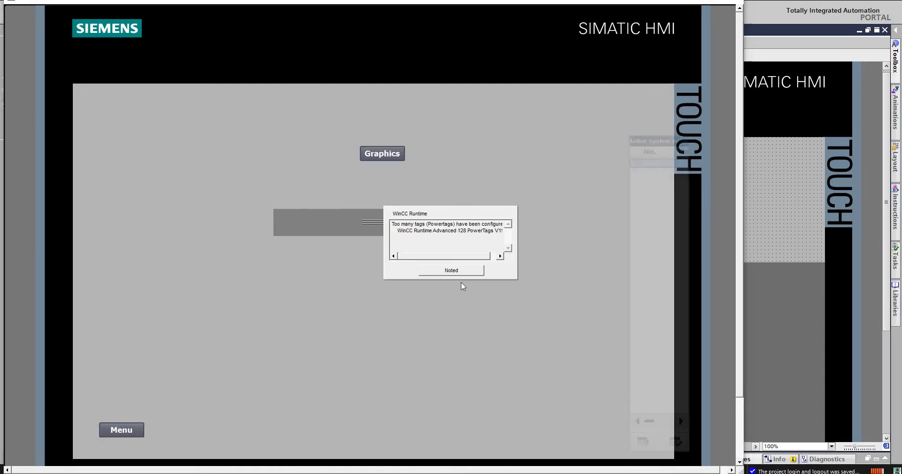
{"action": "left_click", "coordinate": [452, 271]}
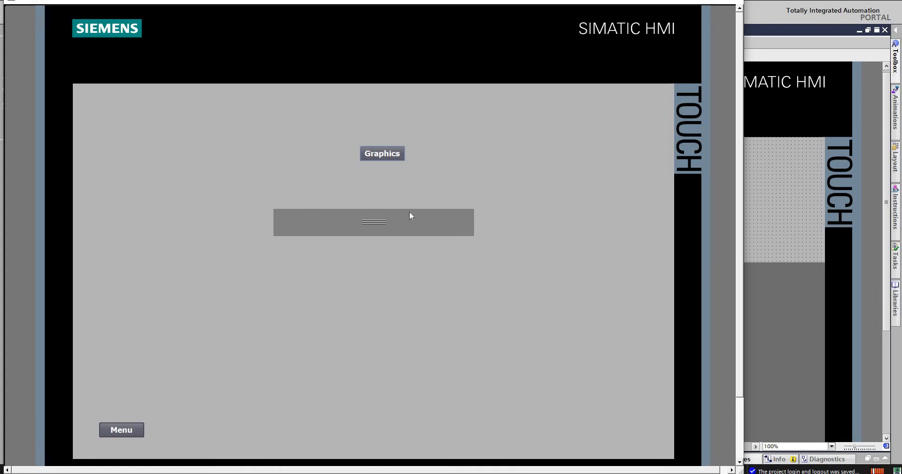
{"action": "left_click", "coordinate": [393, 157]}
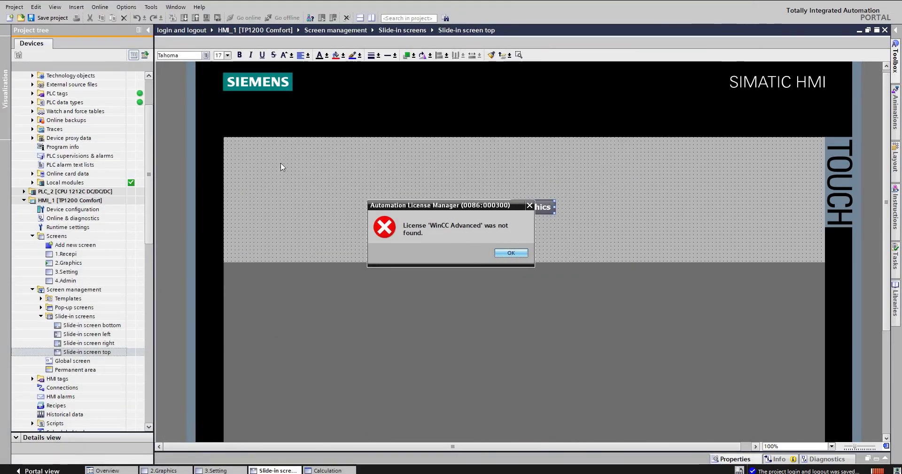
Step: Dismiss the license error and set Slide-in screen top's background to light green (204, 255, 204)
{"action": "key", "text": "Return"}
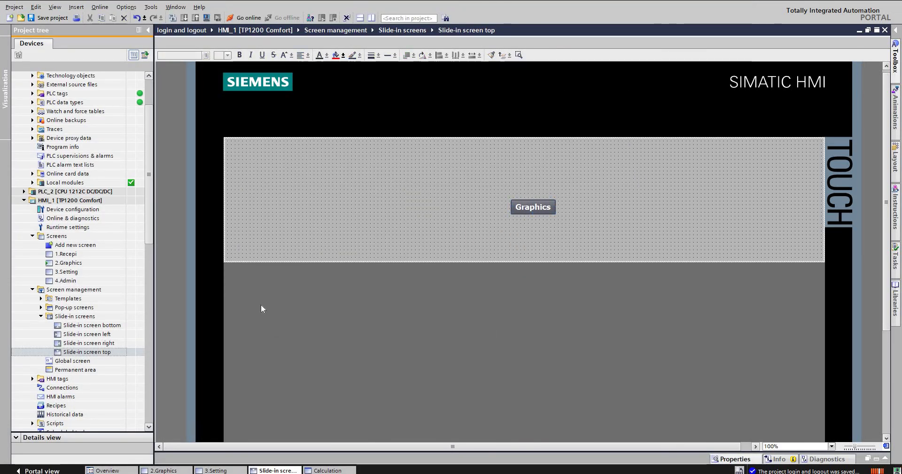
{"action": "double_click", "coordinate": [260, 304]}
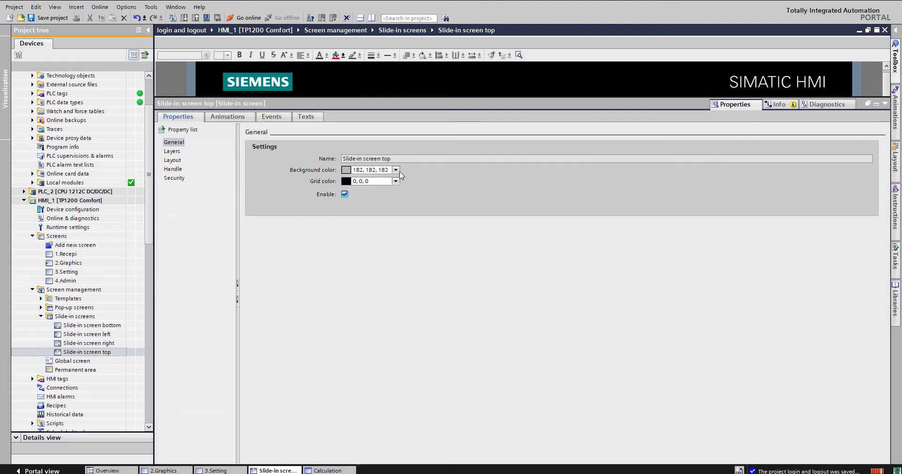
{"action": "left_click", "coordinate": [396, 170]}
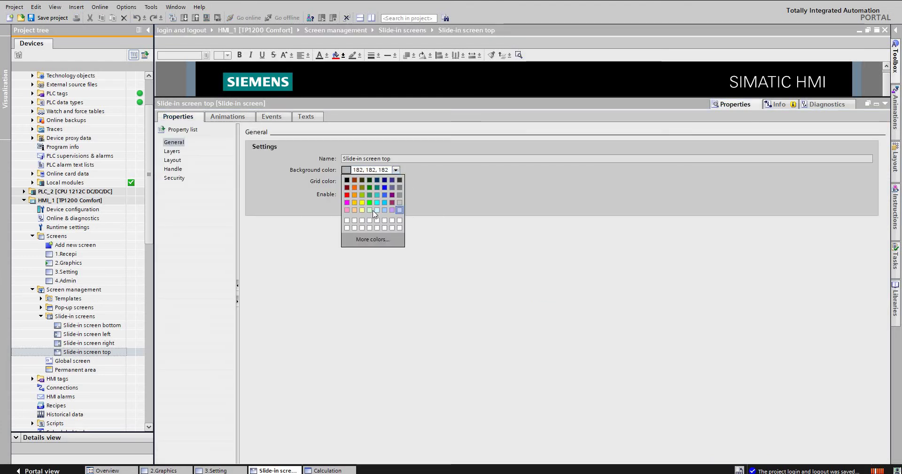
{"action": "left_click", "coordinate": [370, 211]}
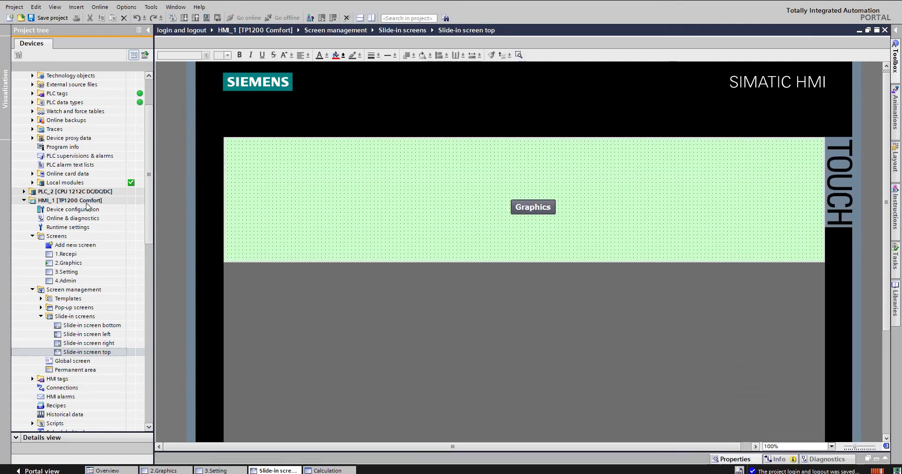
{"action": "left_click", "coordinate": [78, 200]}
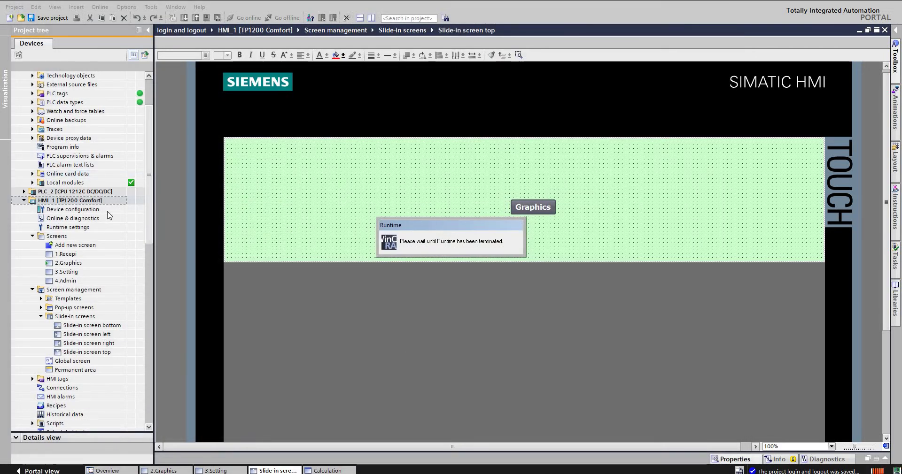
Step: Start the simulation and test the green top slide-in's jump from Setting to the Graphics screen
{"action": "left_click", "coordinate": [208, 19]}
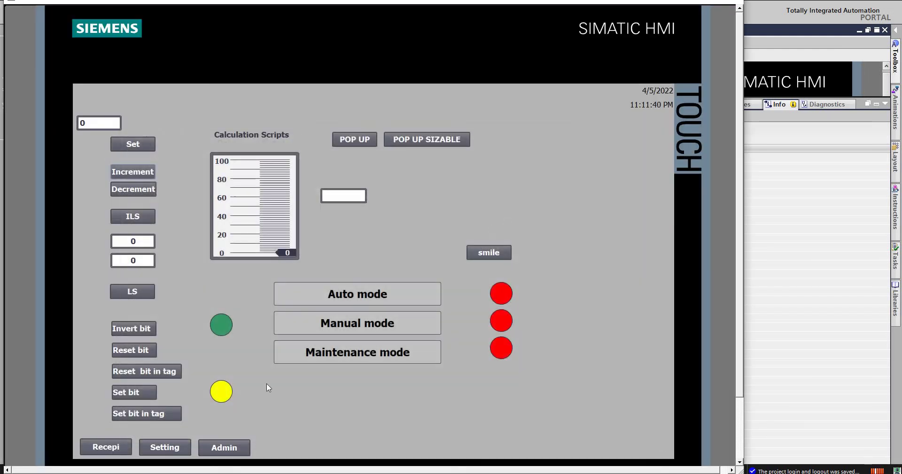
{"action": "left_click", "coordinate": [167, 450]}
{"action": "left_click", "coordinate": [123, 431]}
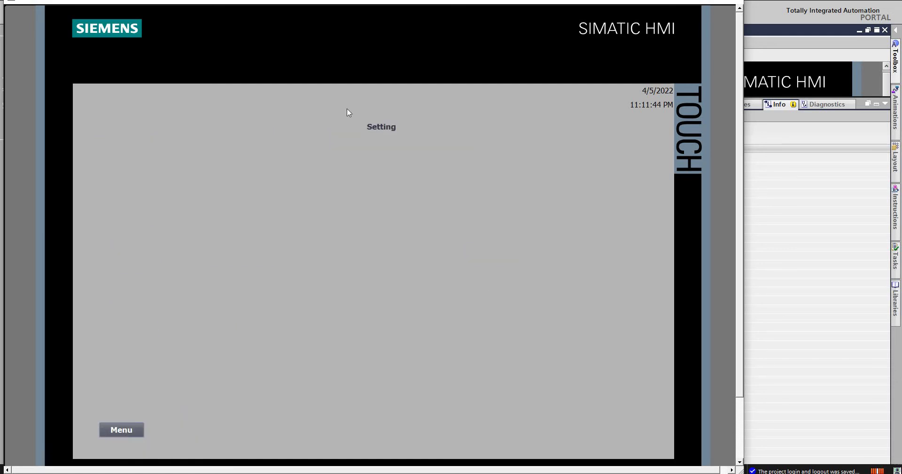
{"action": "left_click", "coordinate": [390, 161]}
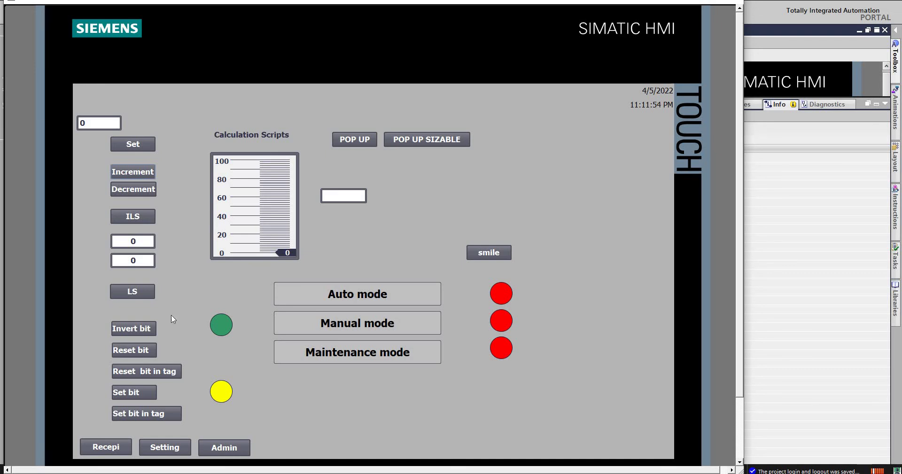
Step: From the recipe screen, close the system events and tag message, then enter screen number 4 for Admin
{"action": "left_click", "coordinate": [101, 449]}
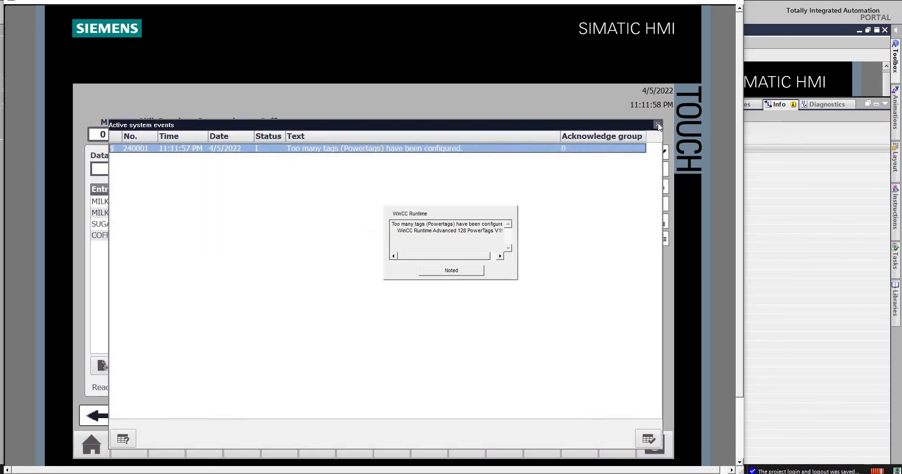
{"action": "left_click", "coordinate": [657, 125]}
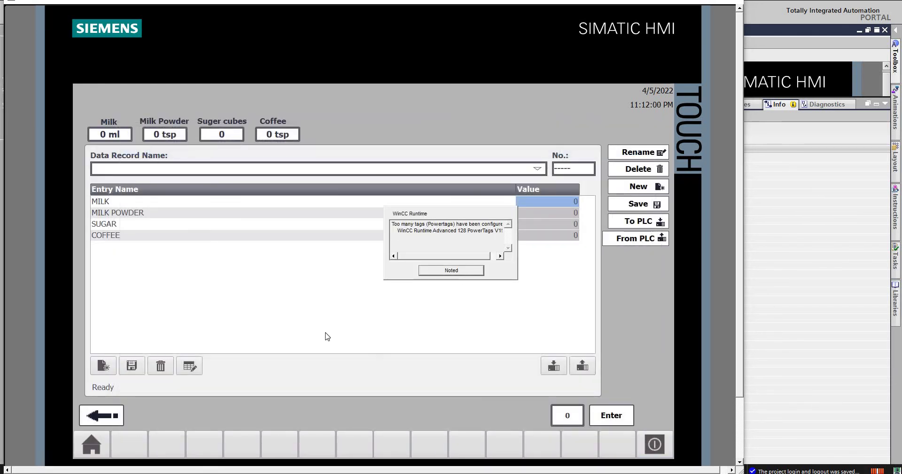
{"action": "left_click", "coordinate": [451, 270]}
{"action": "left_click", "coordinate": [101, 416]}
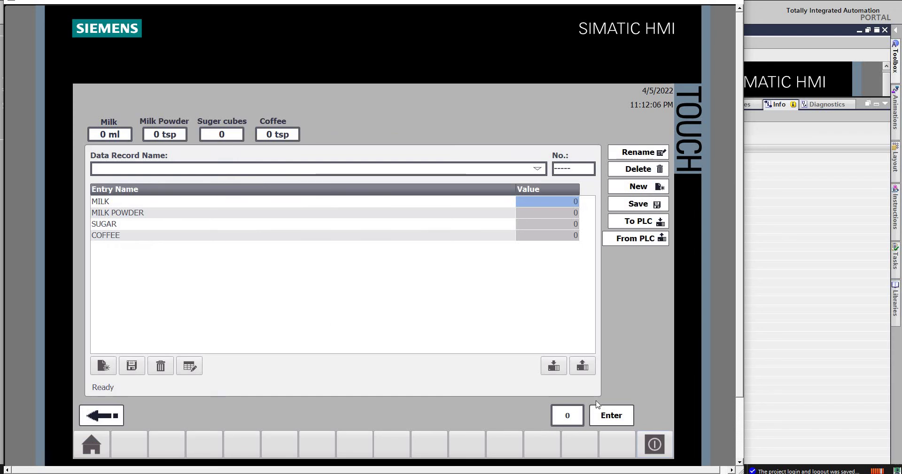
{"action": "left_click", "coordinate": [573, 413]}
{"action": "type", "text": "4"}
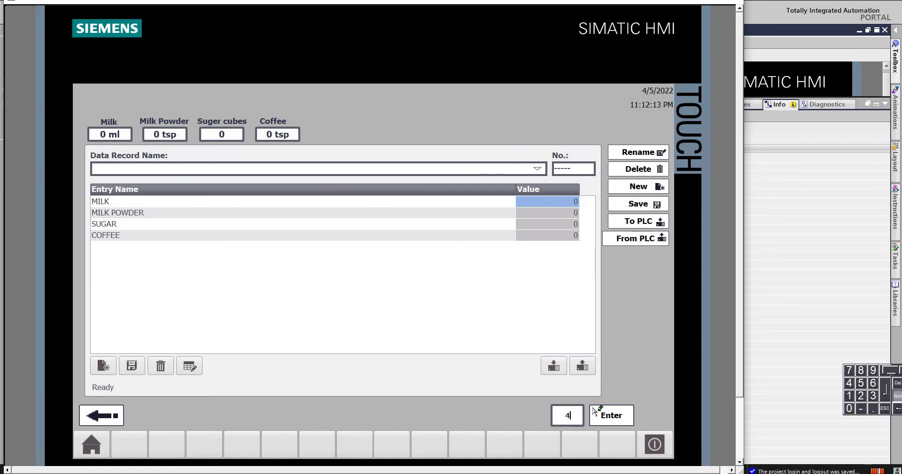
{"action": "left_click", "coordinate": [605, 415]}
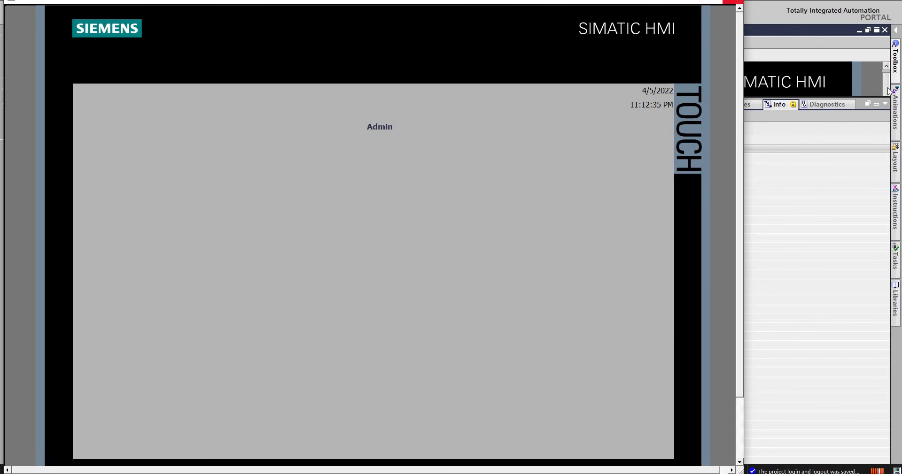
Step: Close the runtime simulation with Alt+F4 and dismiss the termination notice
{"action": "key", "text": "alt+F4"}
{"action": "left_click", "coordinate": [885, 104]}
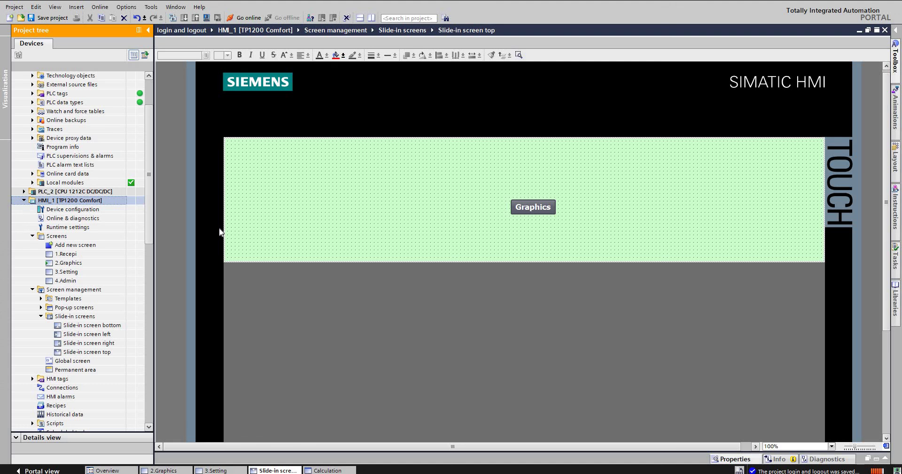
Step: Save the project with the green Slide-in screen top changes
{"action": "left_click", "coordinate": [49, 18]}
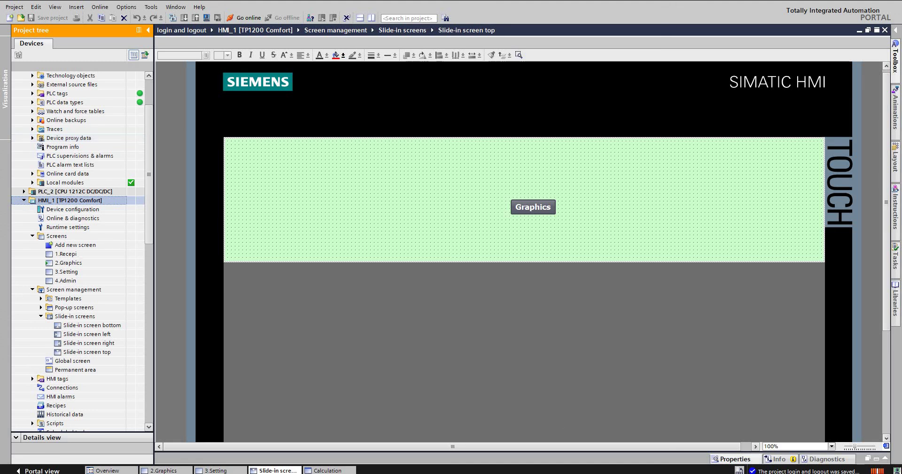
{"action": "key", "text": "alt+p"}
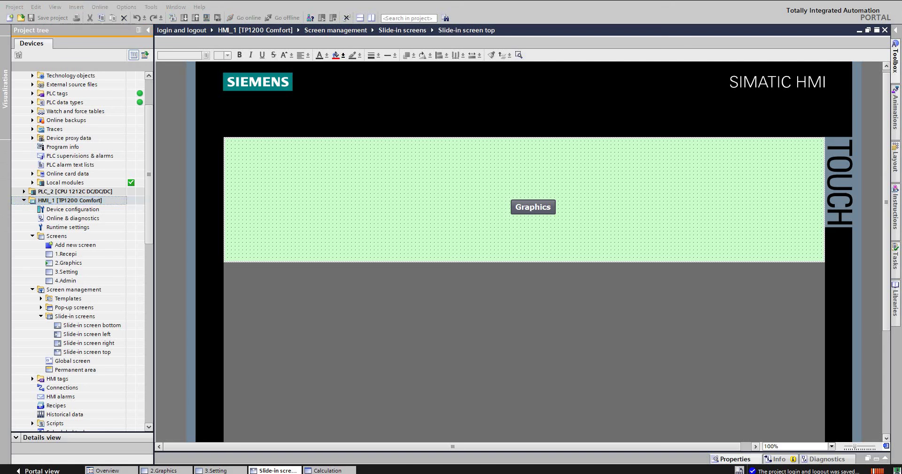